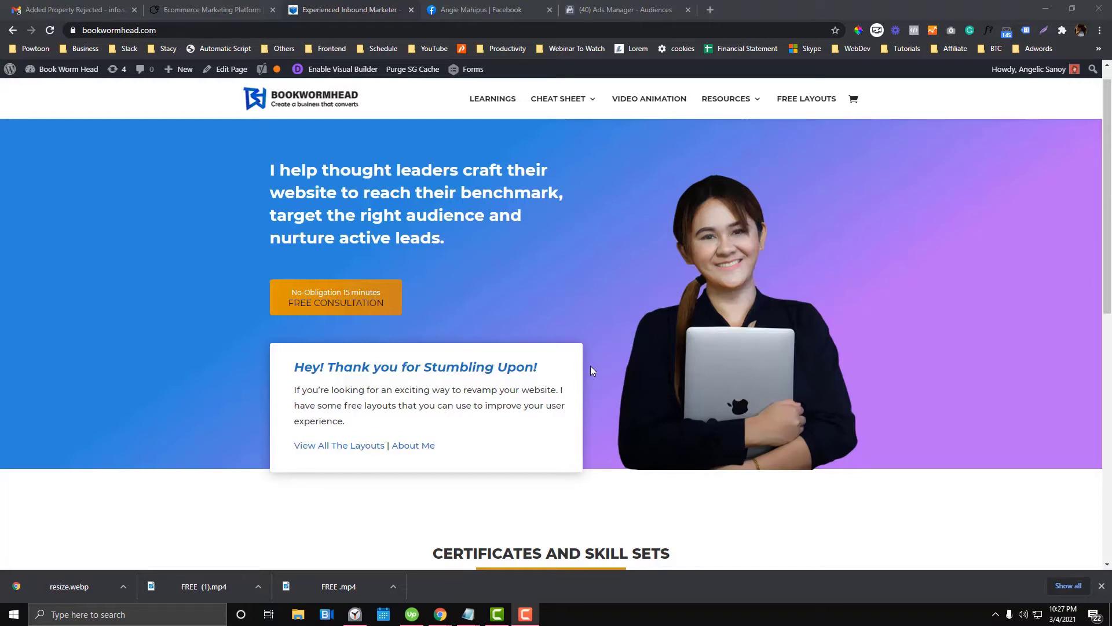
- Switch to Facebook, open the Tindahan ni Juan page from a recent search, and look over its home content
click(472, 4)
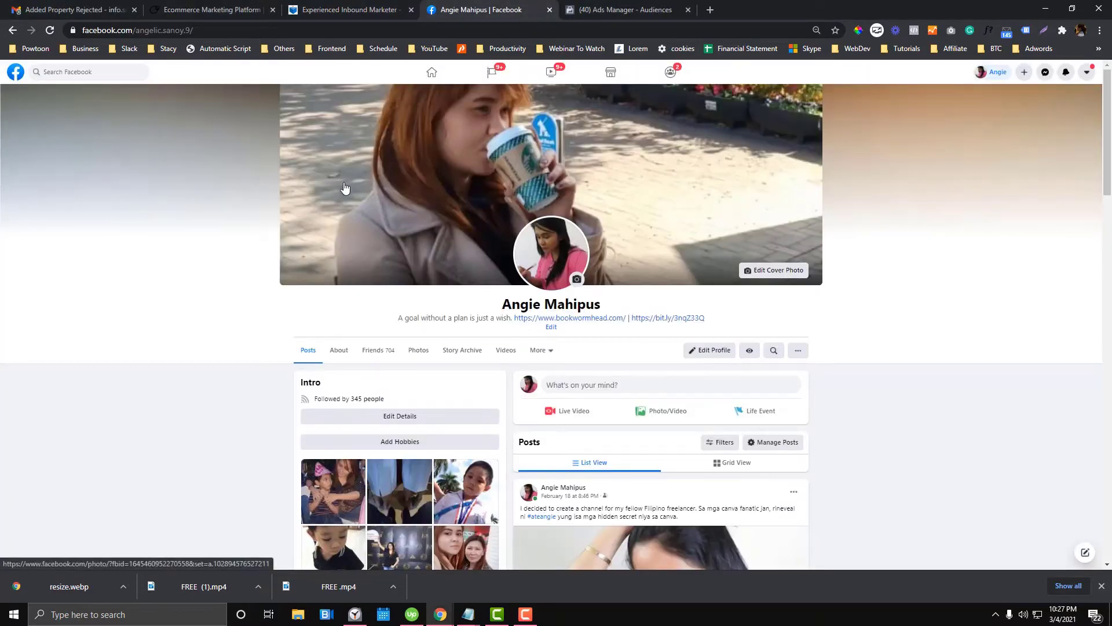
click(81, 72)
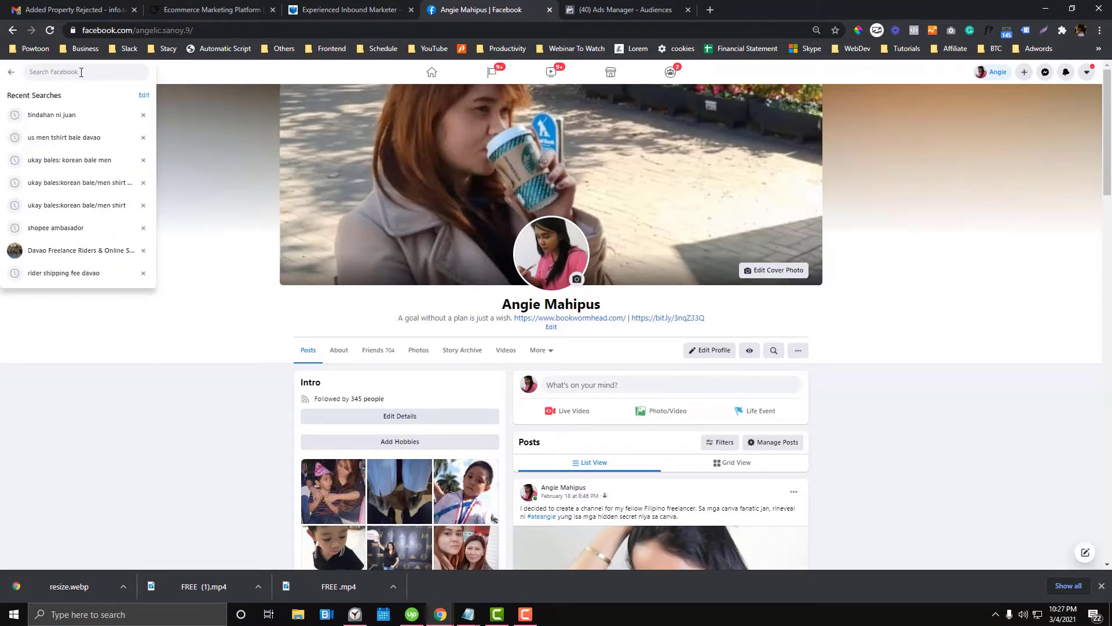
click(75, 115)
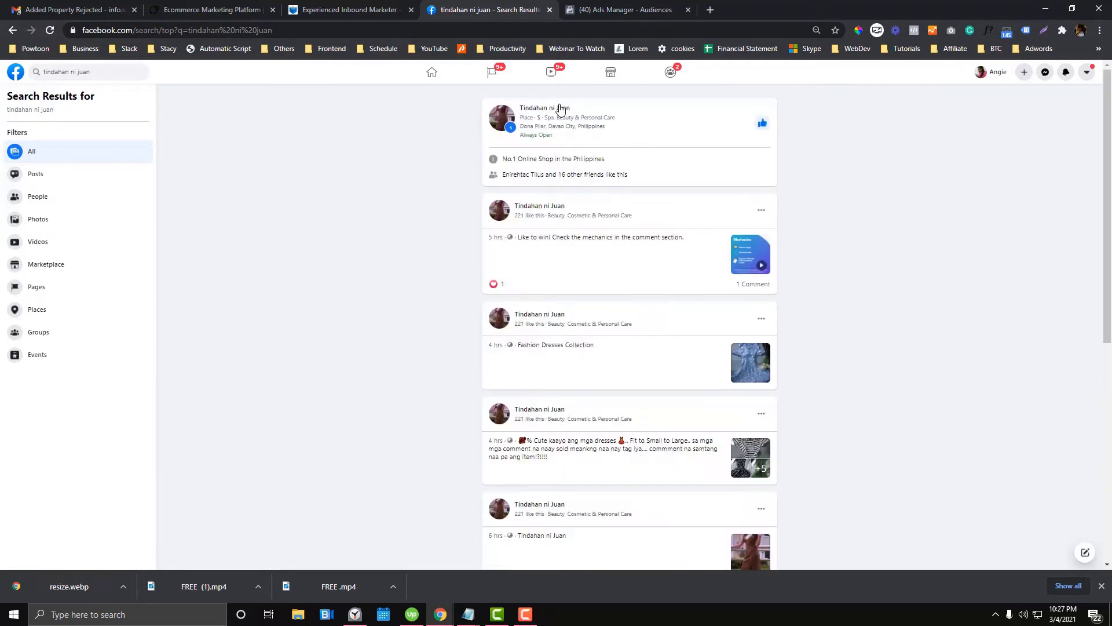
click(548, 108)
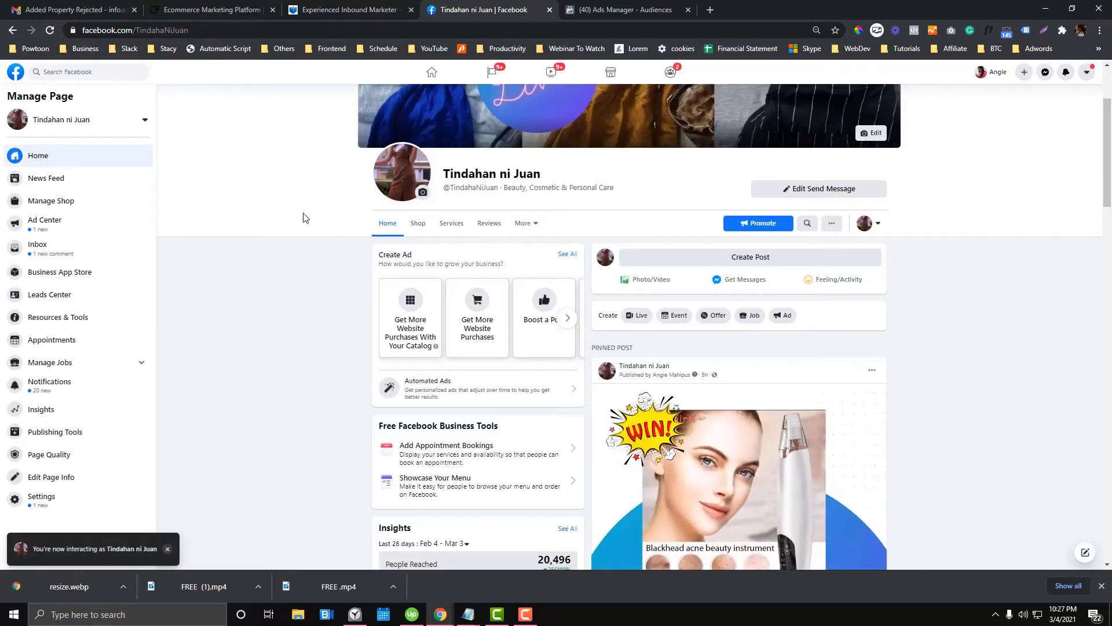
scroll(303, 217, down, 2)
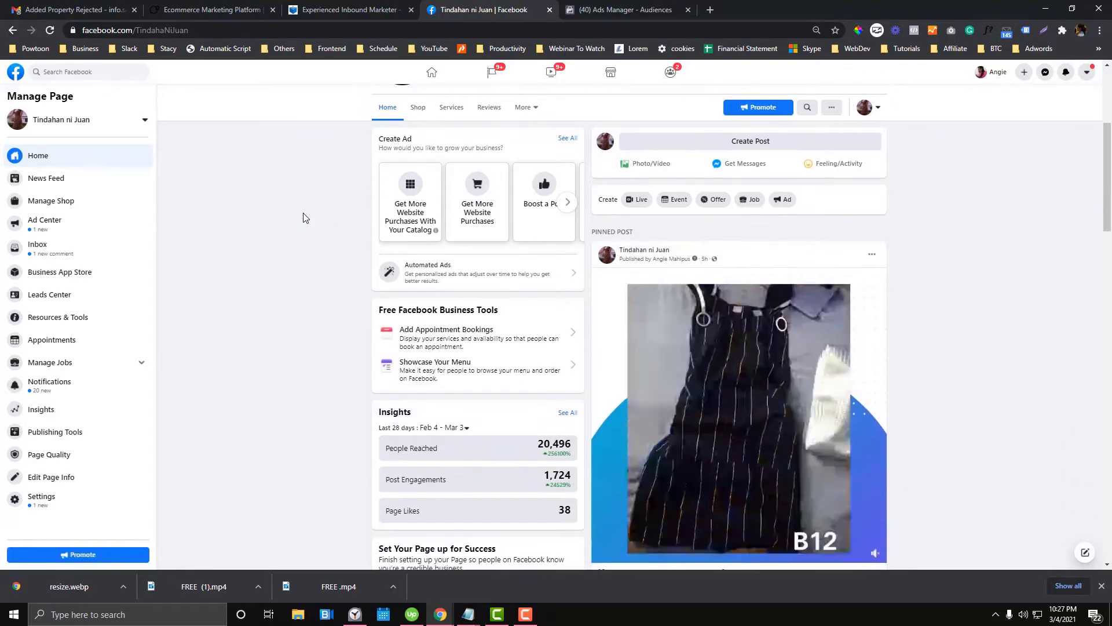
scroll(303, 218, down, 1)
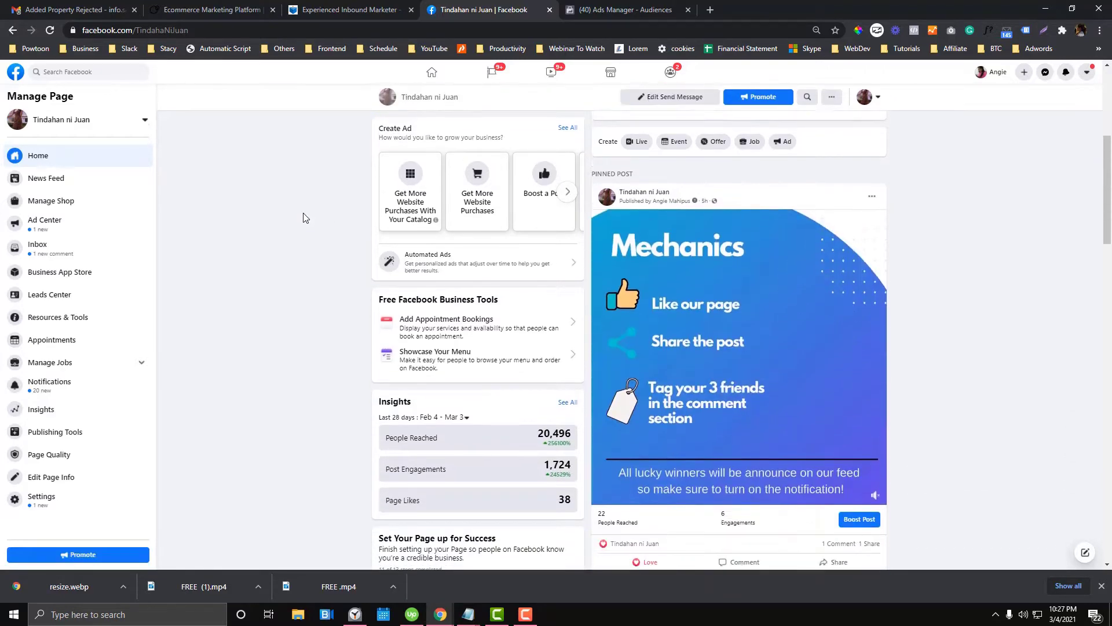
scroll(303, 218, up, 4)
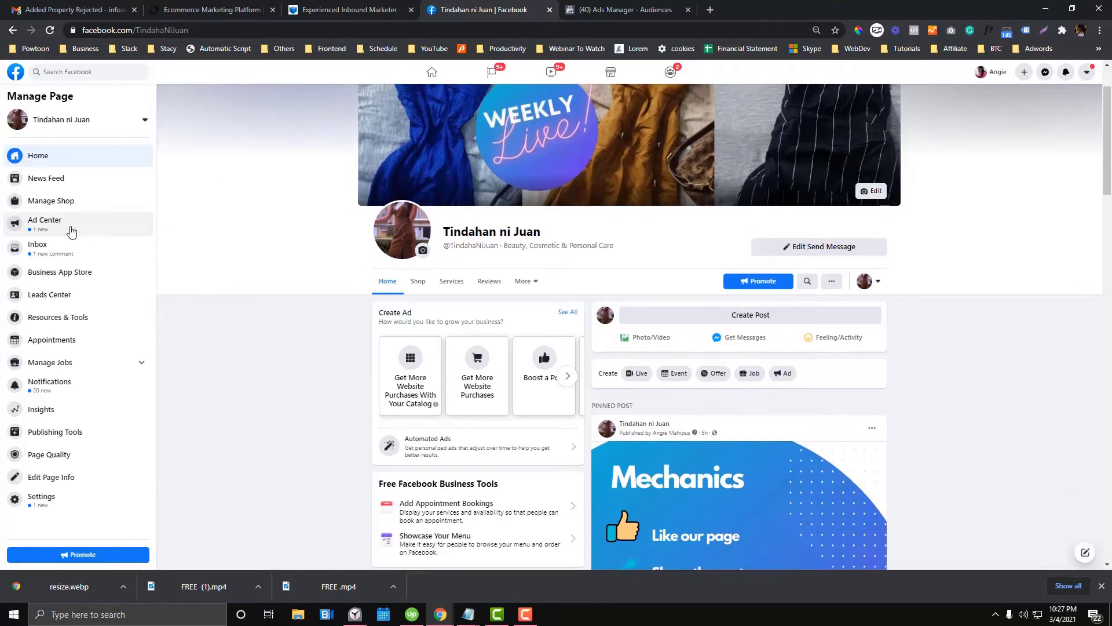
- View the results of the page's active Post Engagements ad in the Ad Center
click(68, 225)
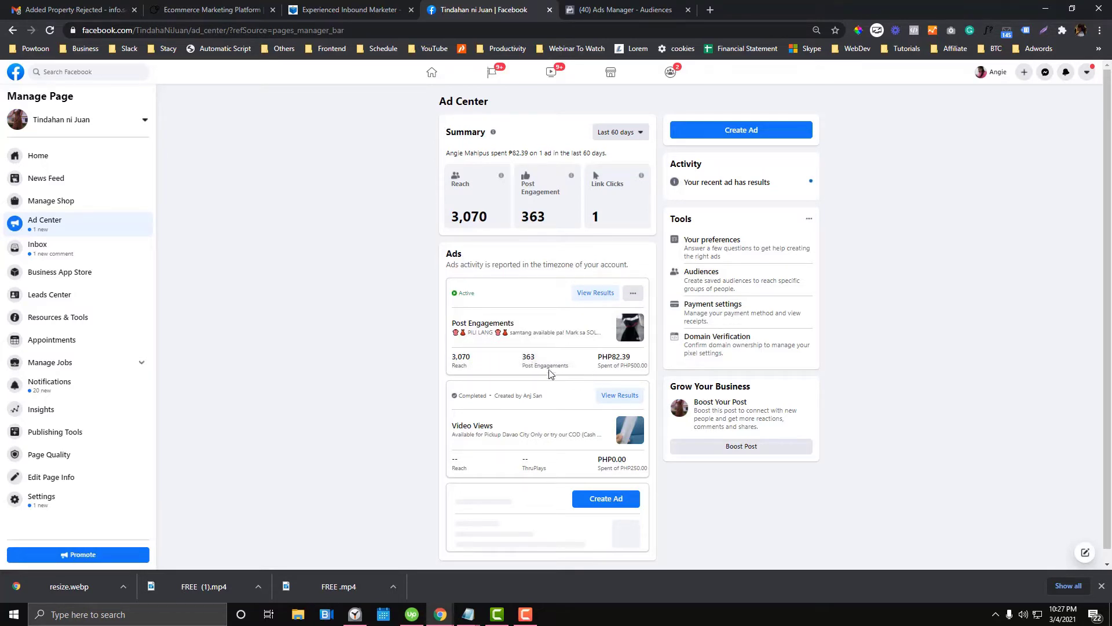
mouse_move(527, 369)
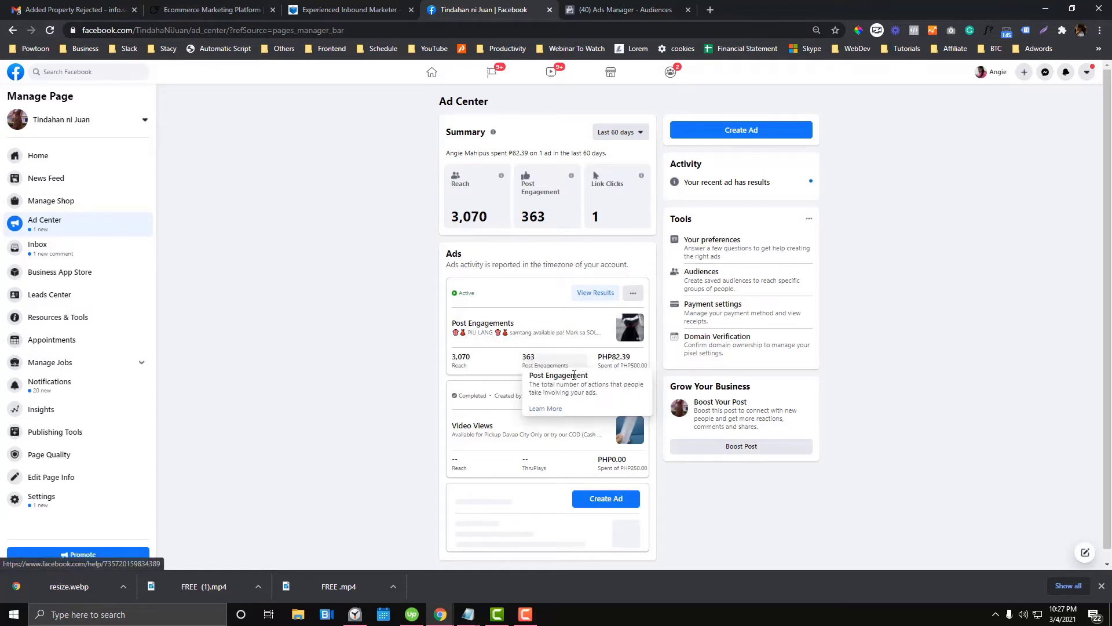
click(592, 293)
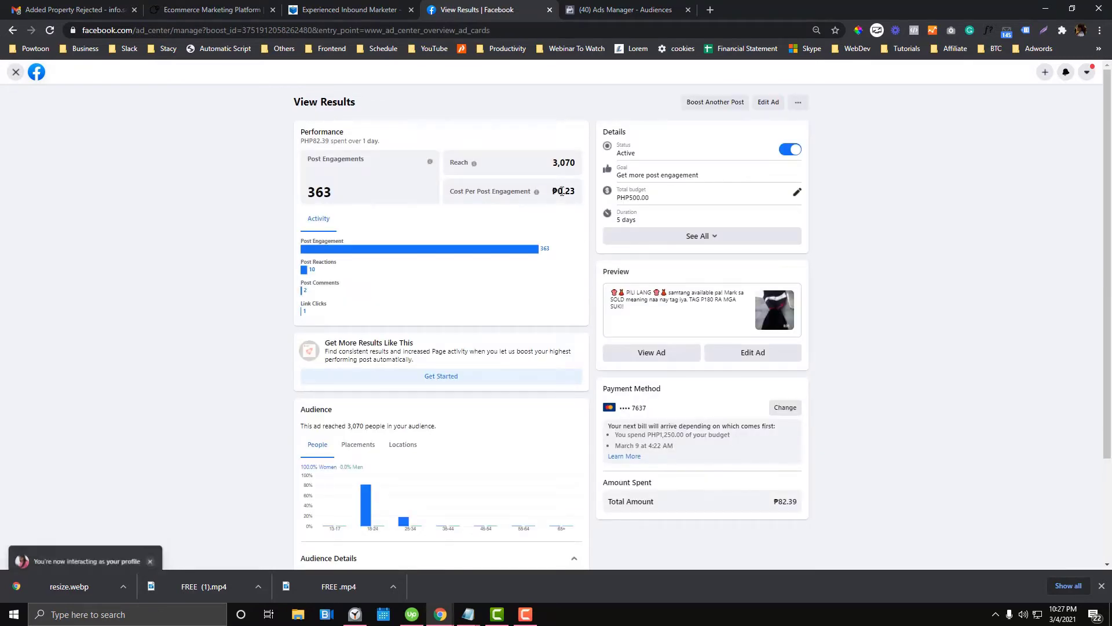
- Copy the ad's cost per post engagement and search the web for "0.23 php to usd" in a new browser tab
drag(559, 191, 580, 194)
key(ctrl+c)
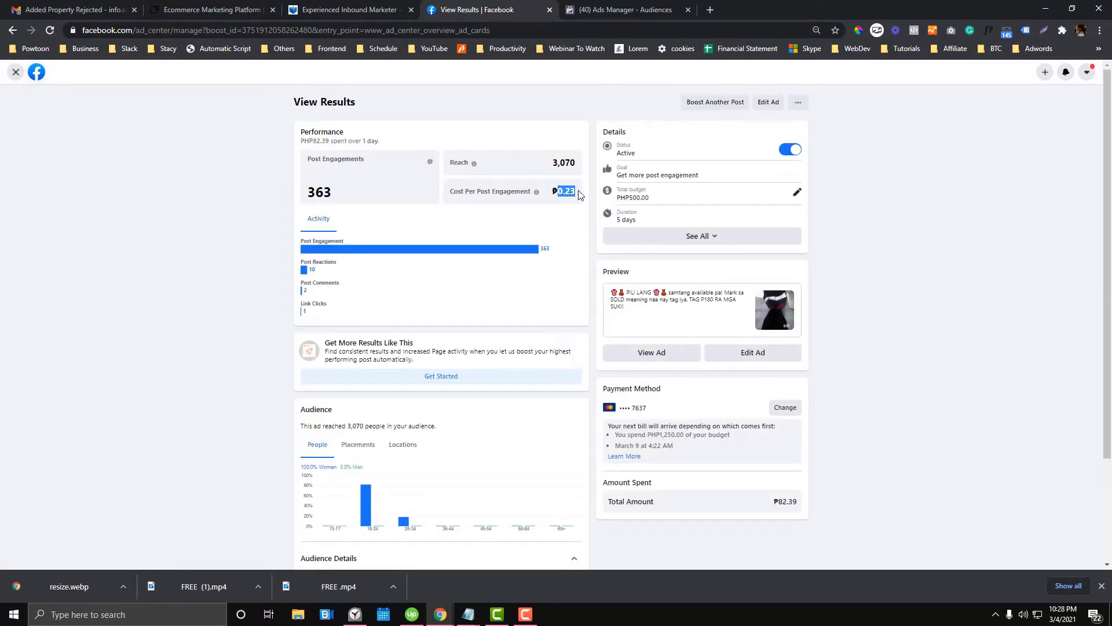
click(710, 9)
key(ctrl+v)
text(ph)
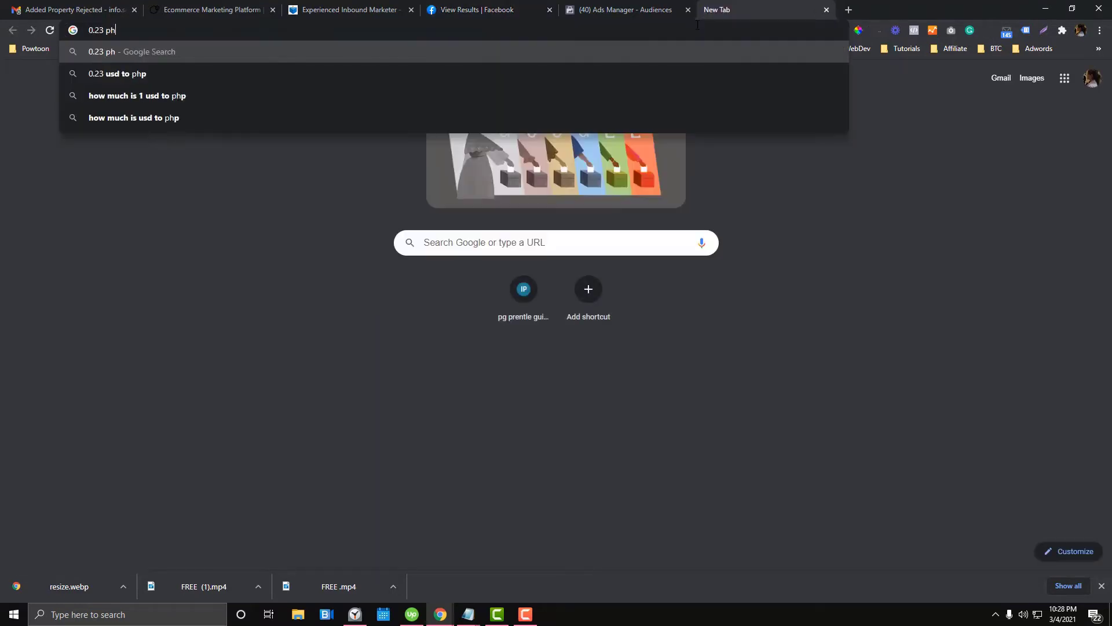
text(p to usd)
key(Return)
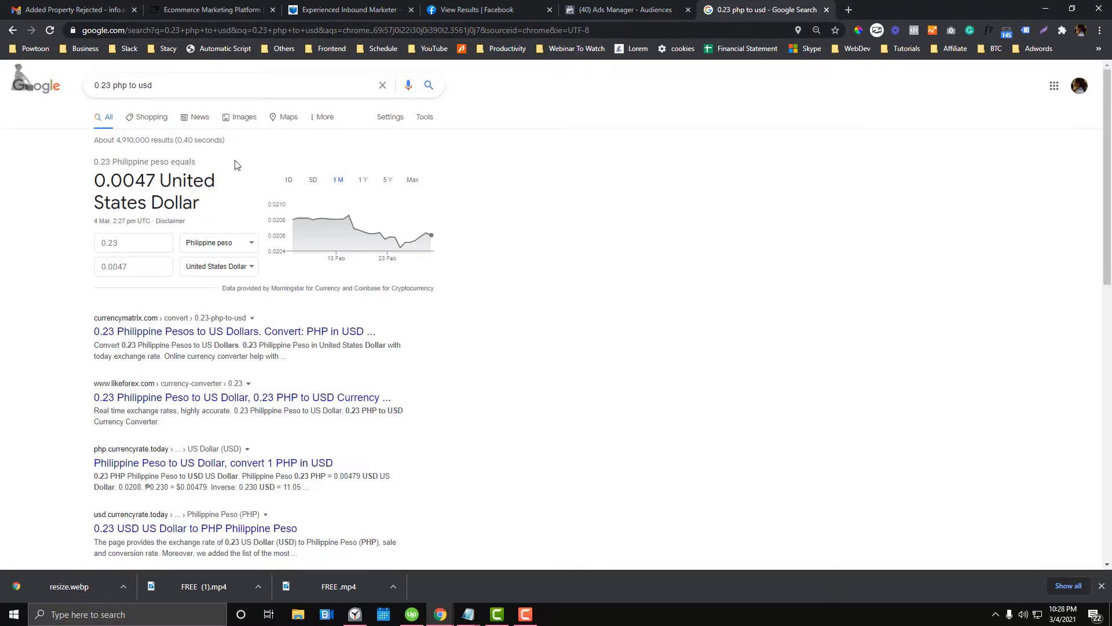
- Return to the Facebook Ad Center and start a new ad with the Promote Your Page goal
click(510, 9)
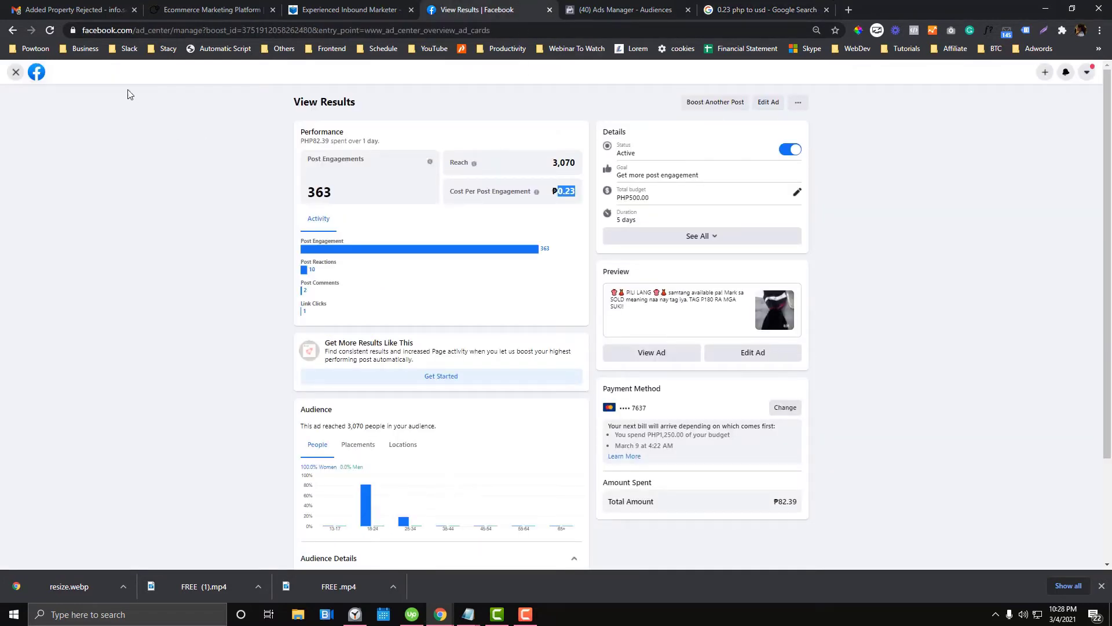
click(16, 72)
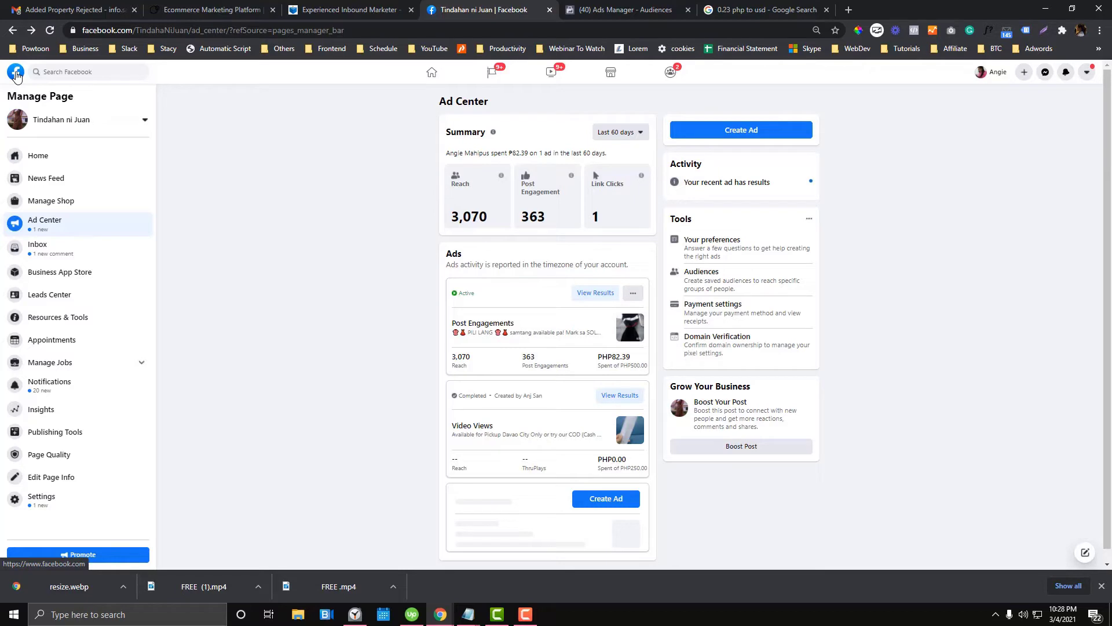
click(695, 137)
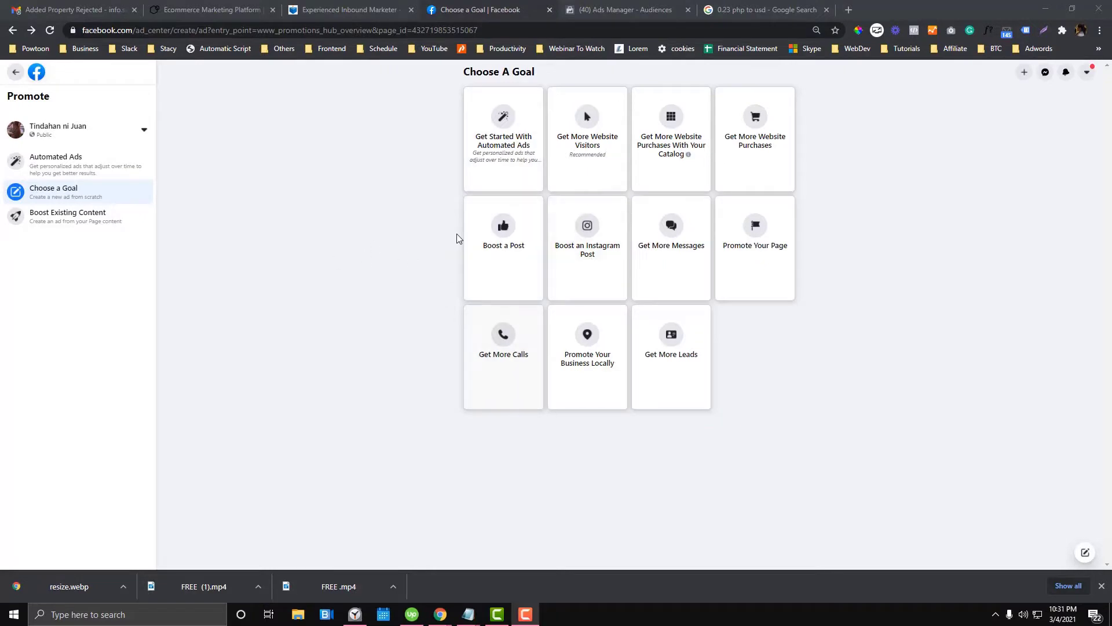
click(110, 164)
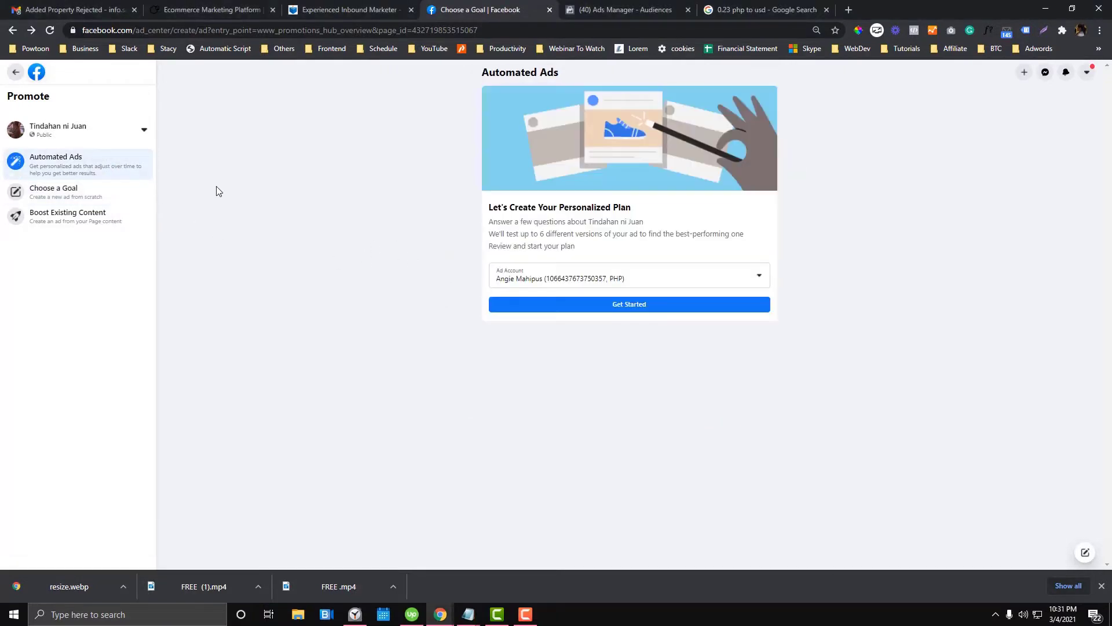
click(96, 186)
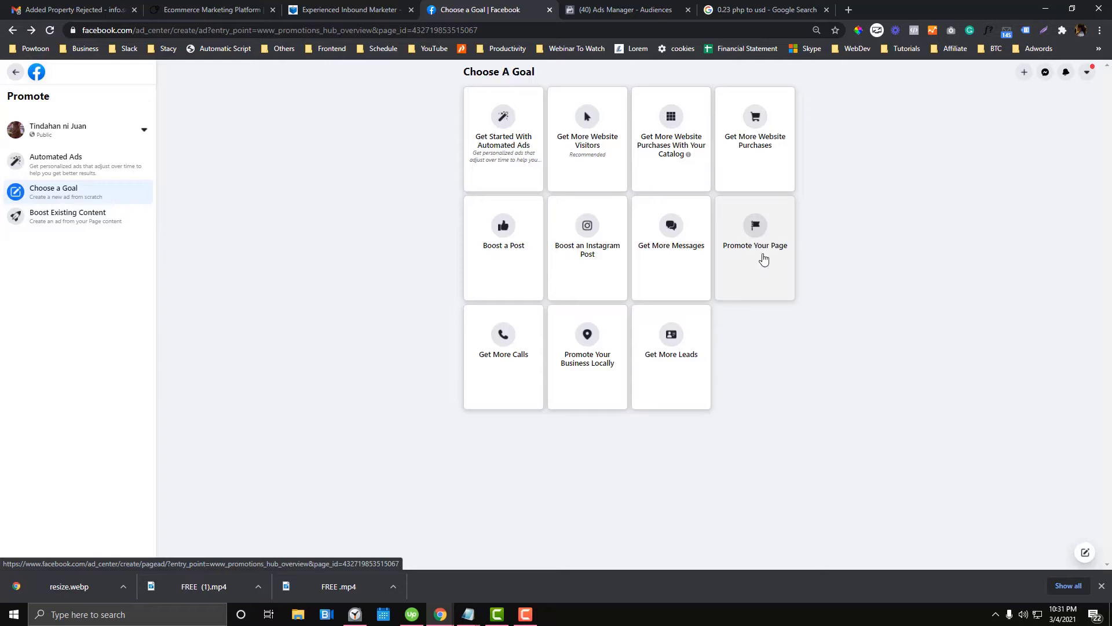
click(764, 259)
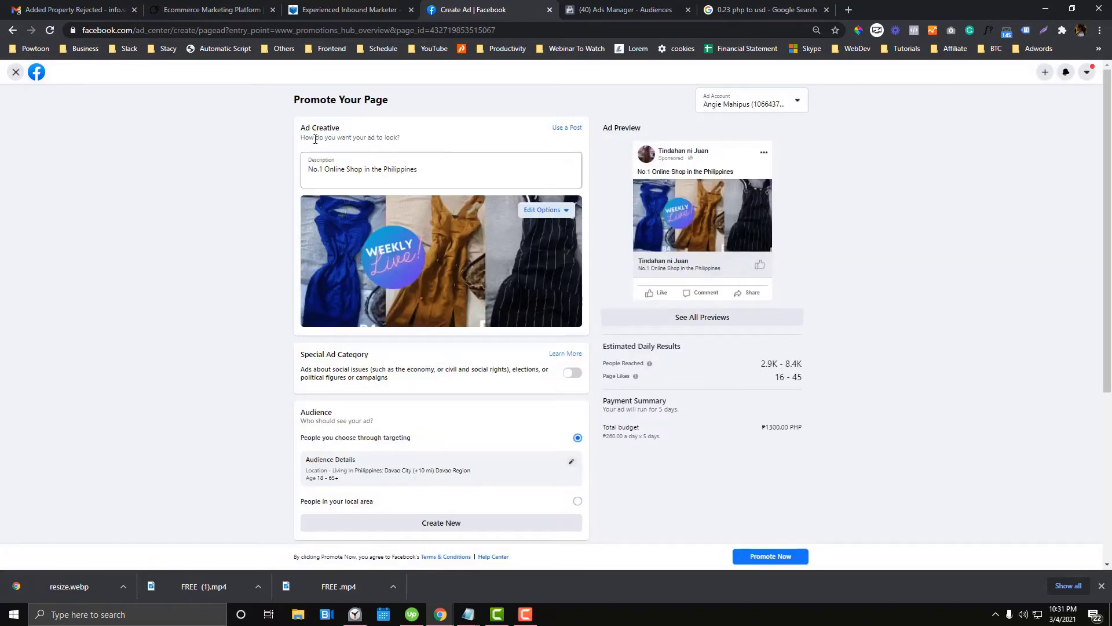
- Examine the ad's description, image, special ad category, audience options, duration and daily budget without changing anything
click(461, 168)
scroll(497, 135, down, 5)
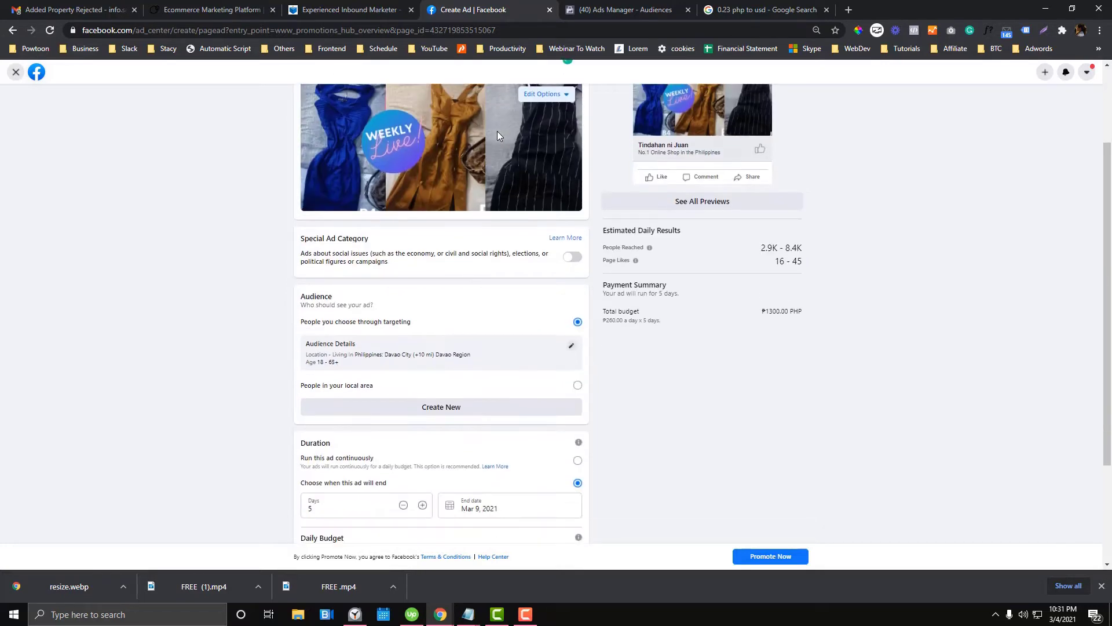
scroll(497, 135, up, 2)
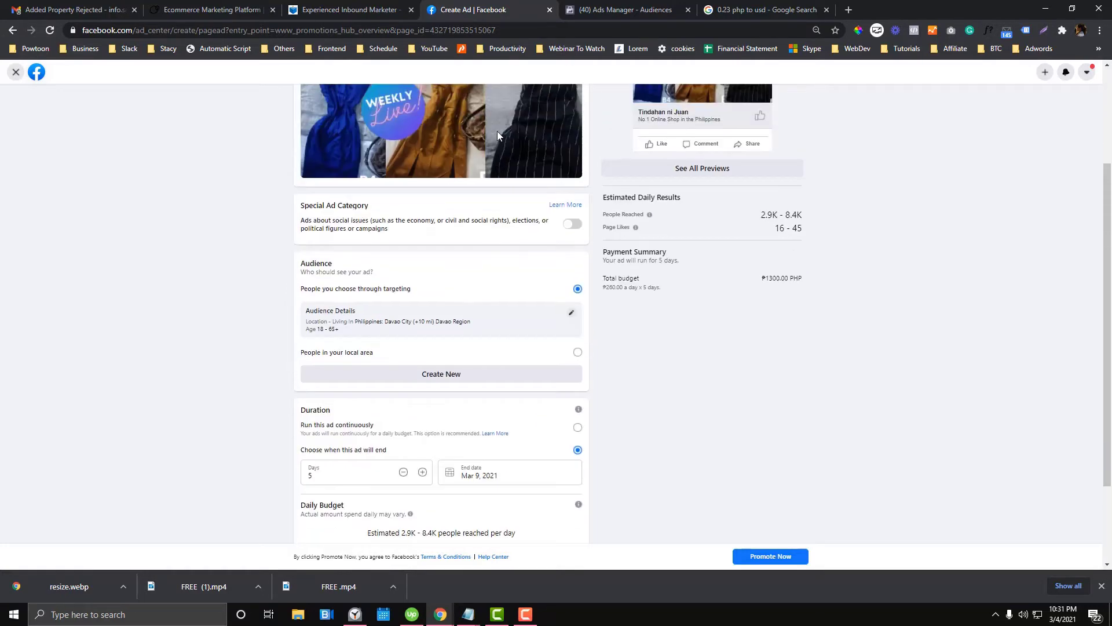
scroll(497, 135, up, 3)
scroll(497, 134, down, 2)
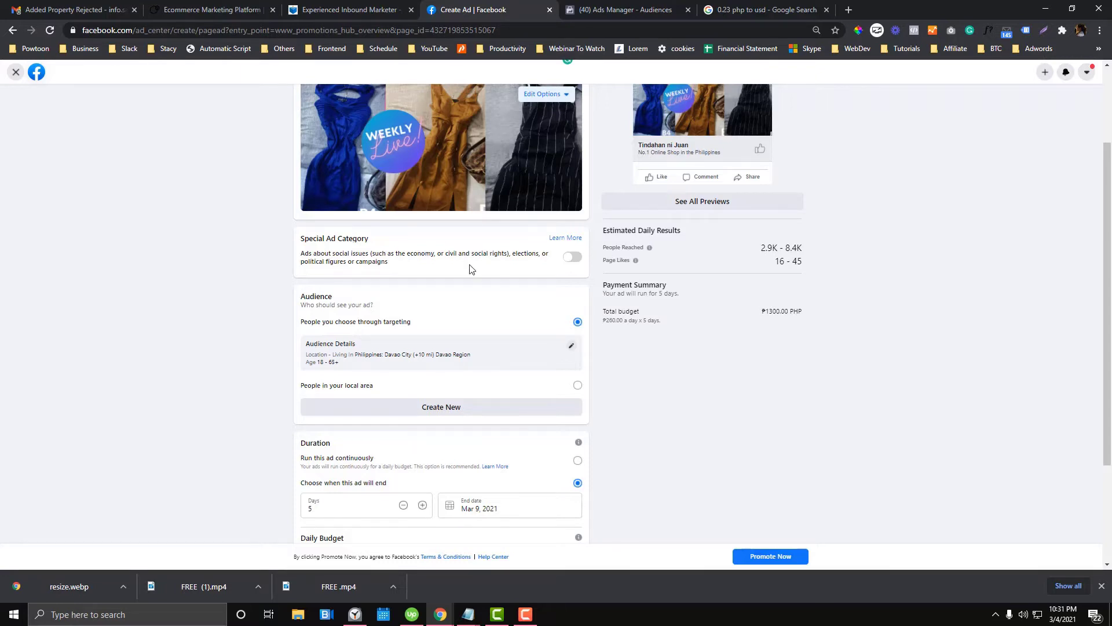
scroll(472, 268, down, 1)
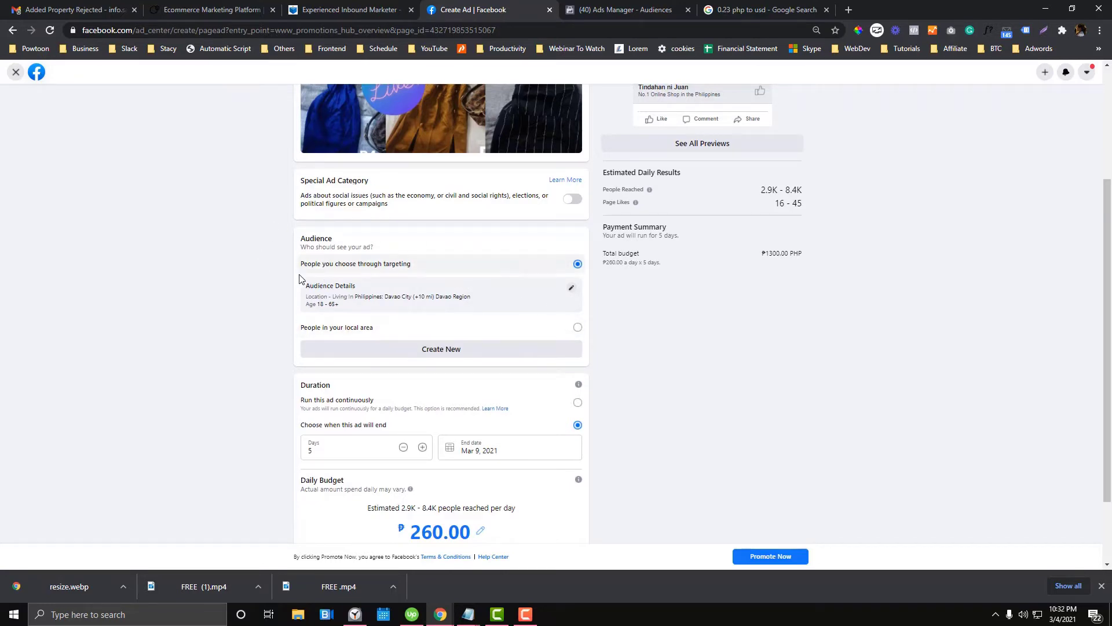
click(571, 289)
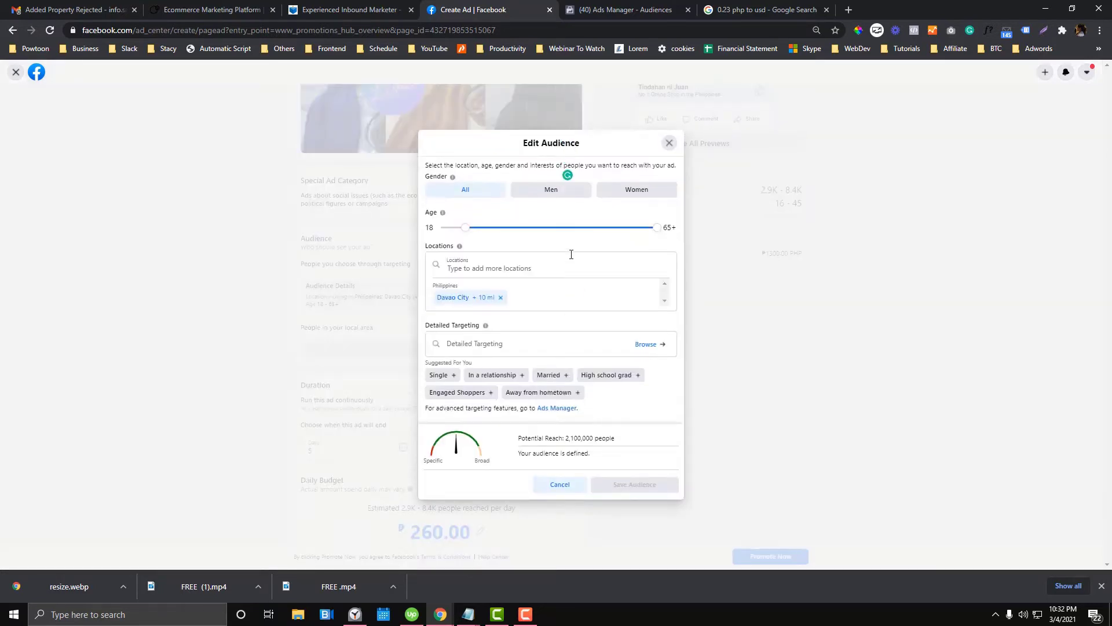
click(670, 143)
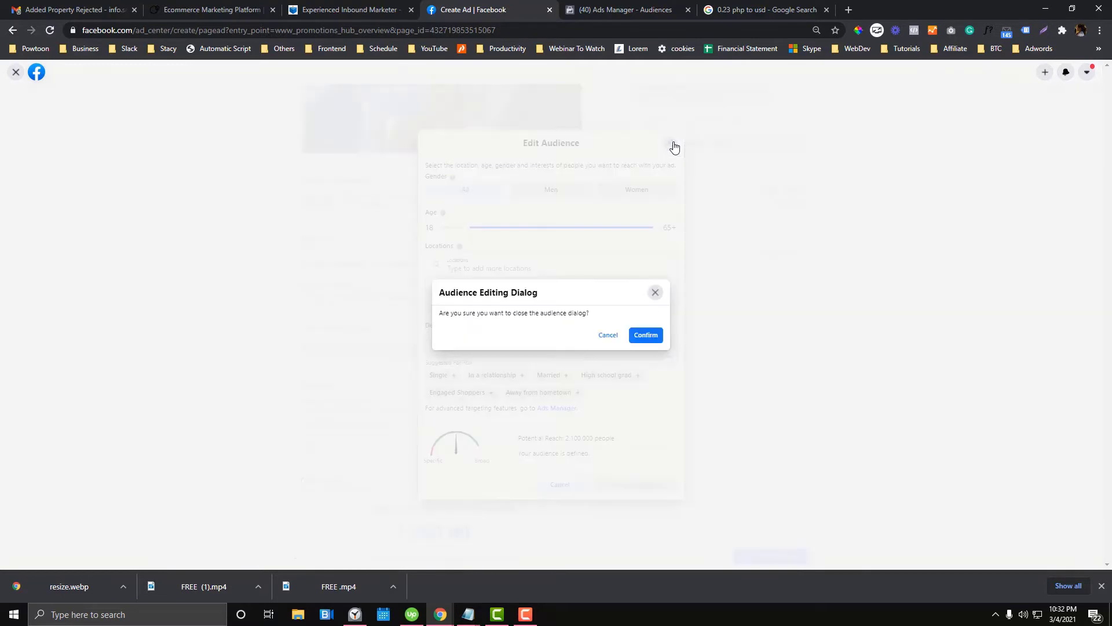
click(646, 335)
scroll(479, 256, down, 1)
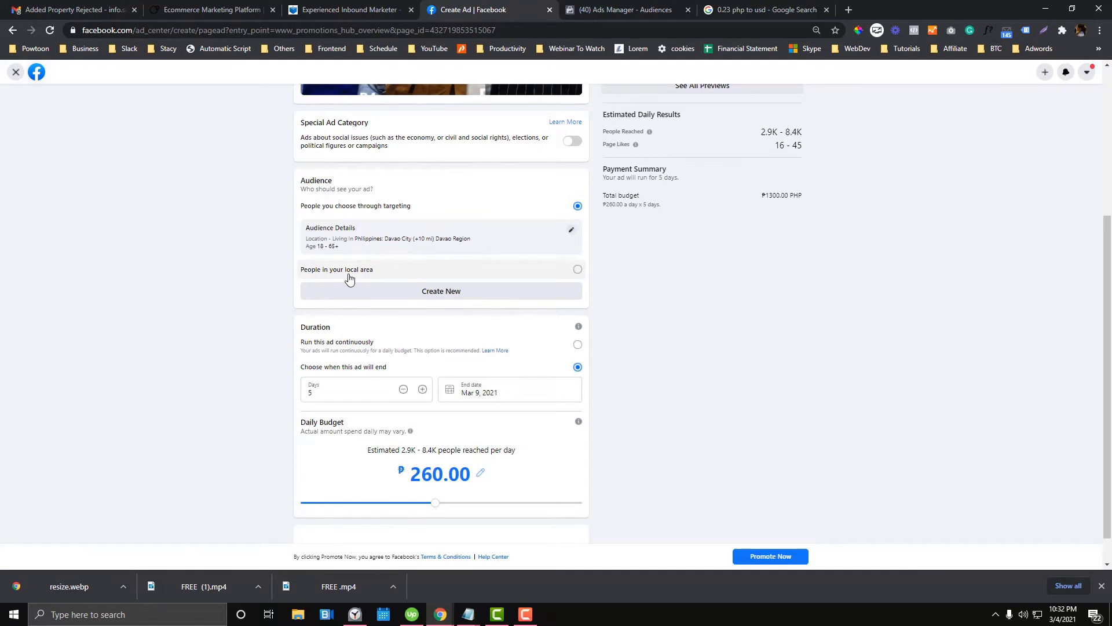
scroll(496, 305, up, 1)
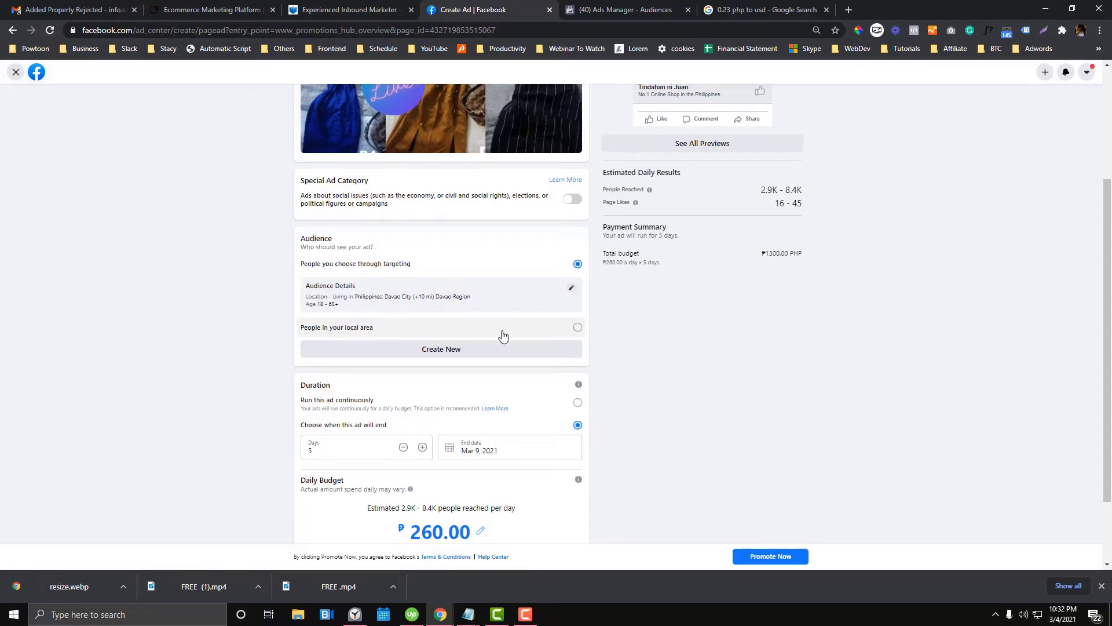
- Try the local-area audience with a 12 mi radius, and switch back to people chosen through targeting
click(575, 327)
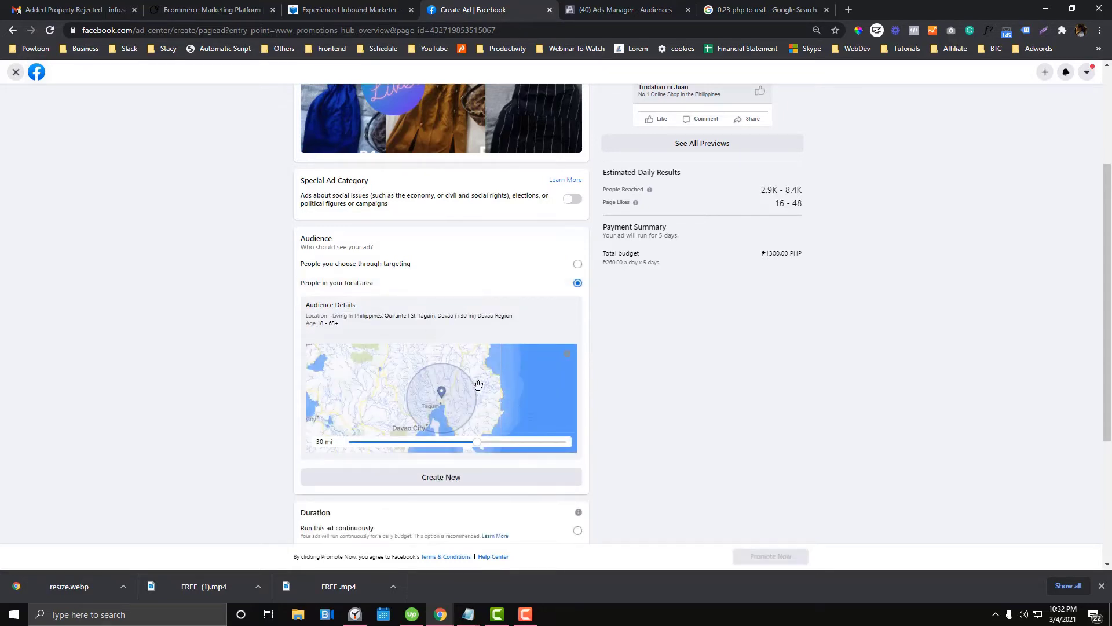
drag(480, 440, 399, 442)
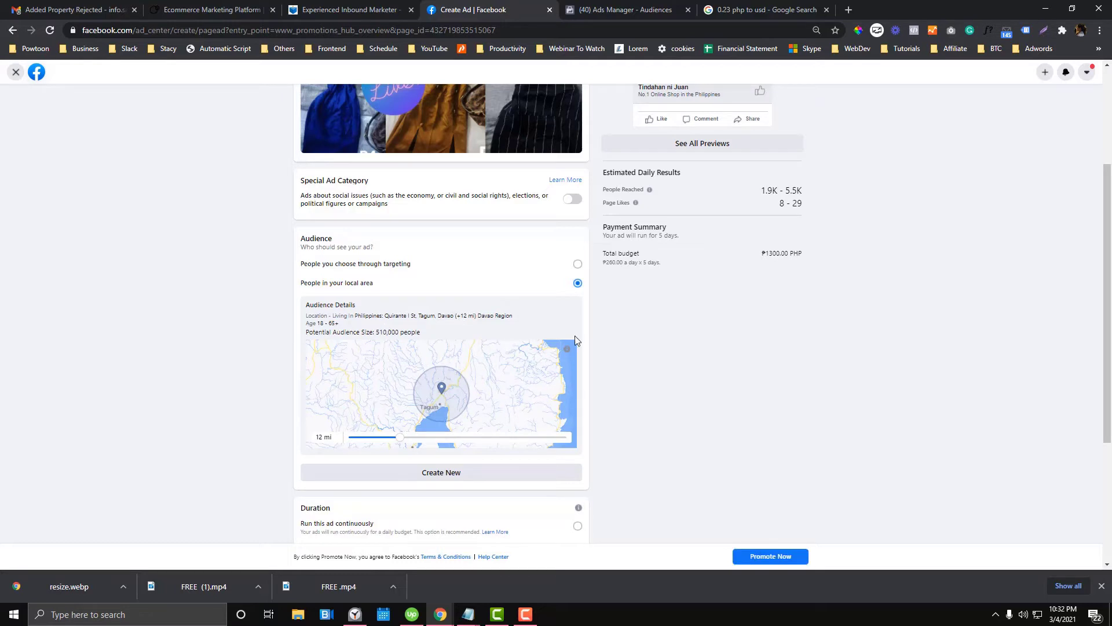
scroll(583, 344, down, 1)
scroll(584, 345, down, 3)
scroll(584, 345, up, 3)
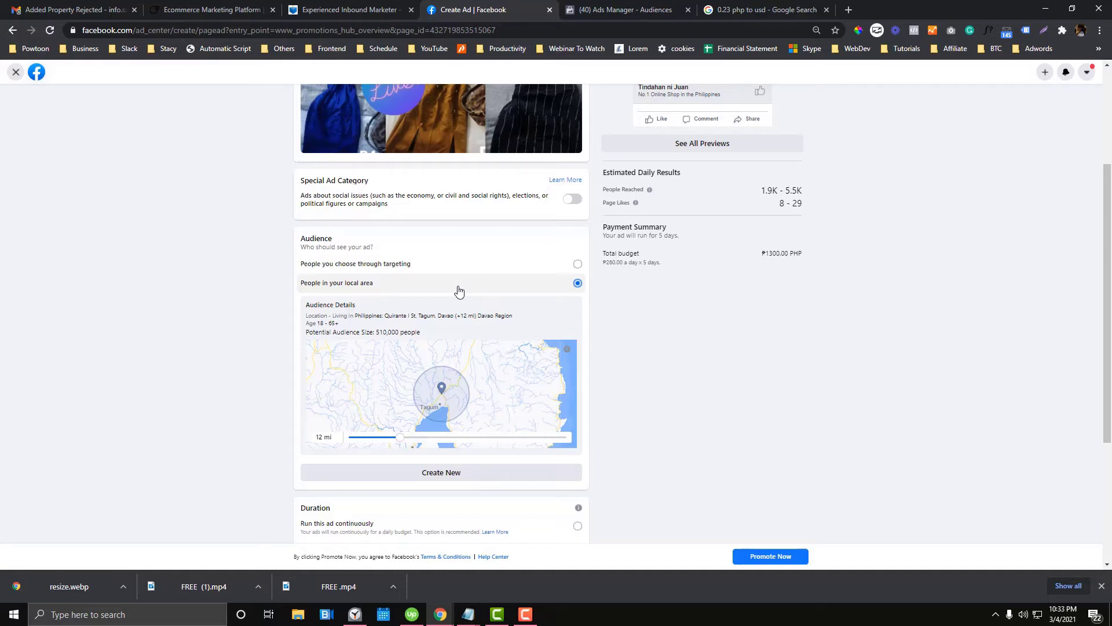
click(520, 264)
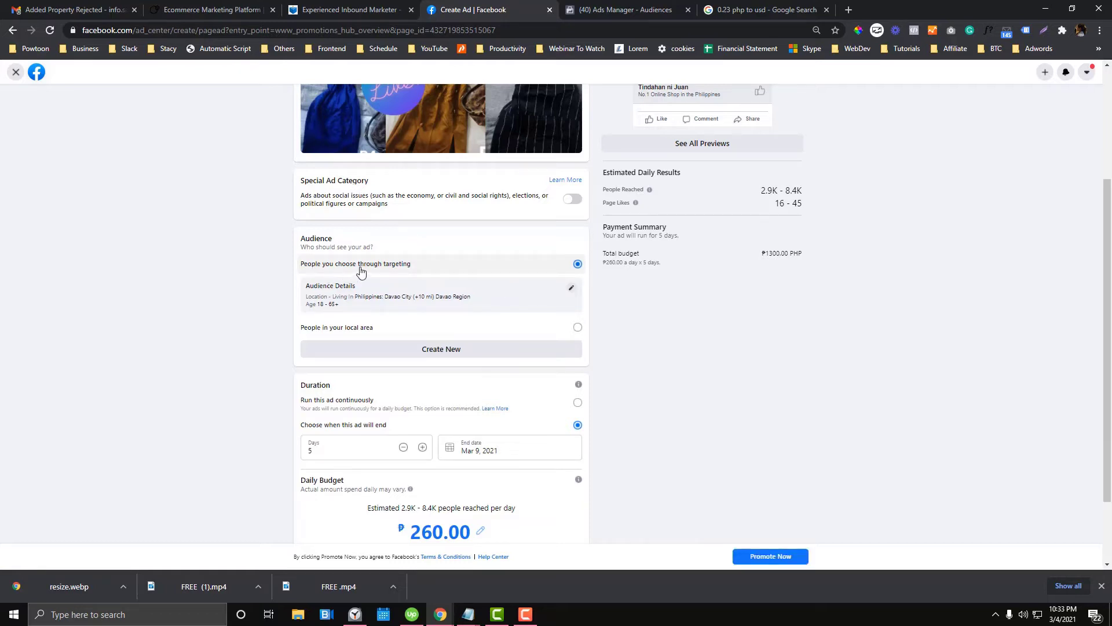
- Edit the targeted audience's details and set its gender to Women
click(571, 289)
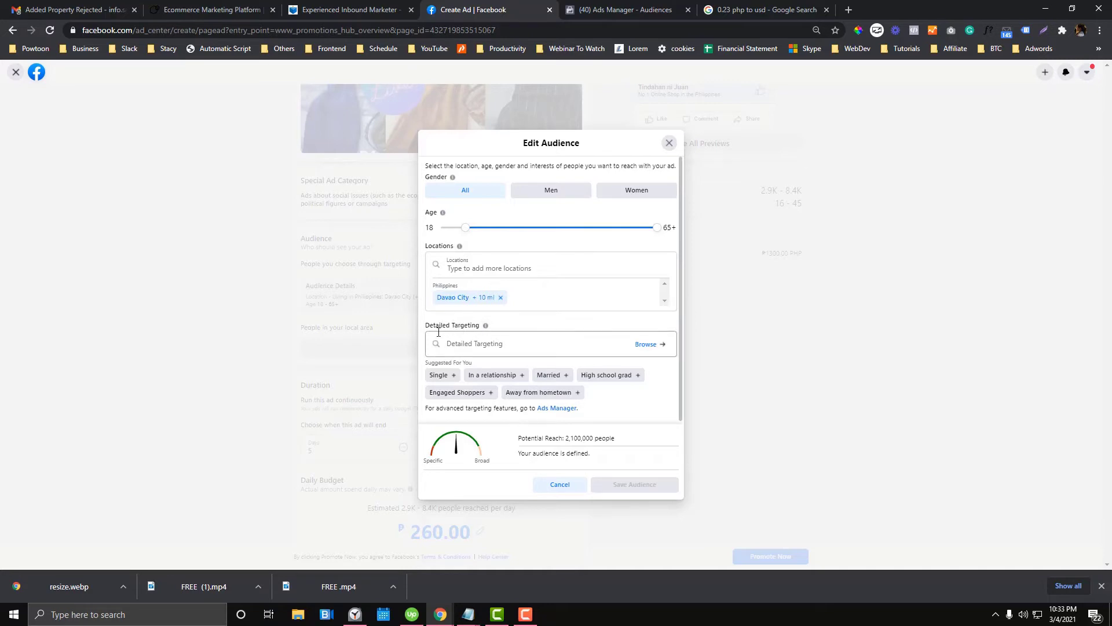
scroll(573, 347, down, 1)
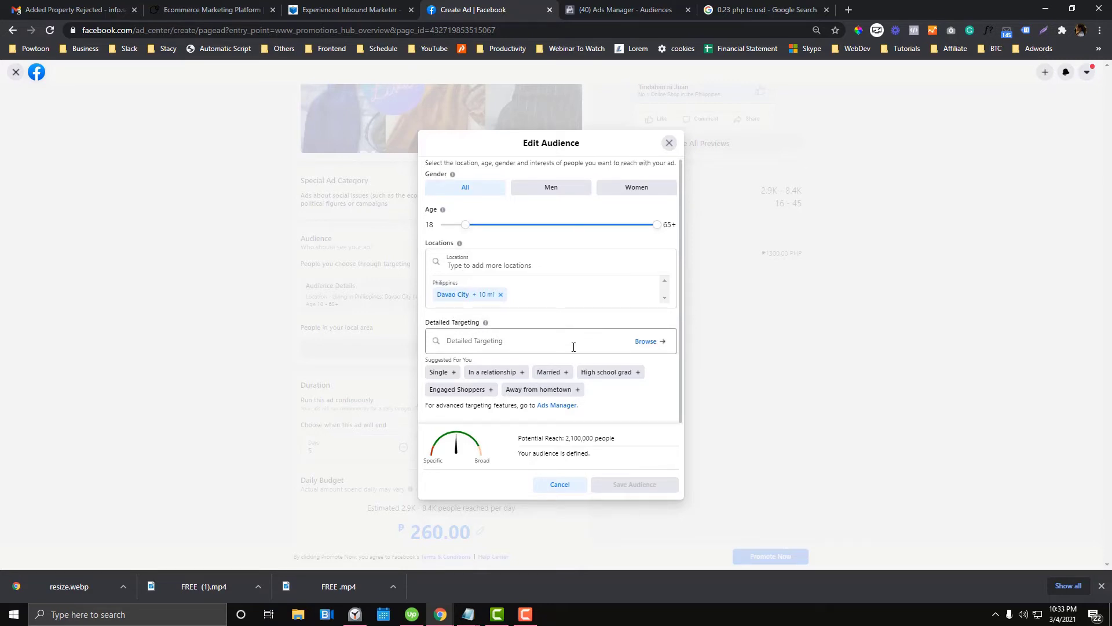
scroll(574, 347, up, 1)
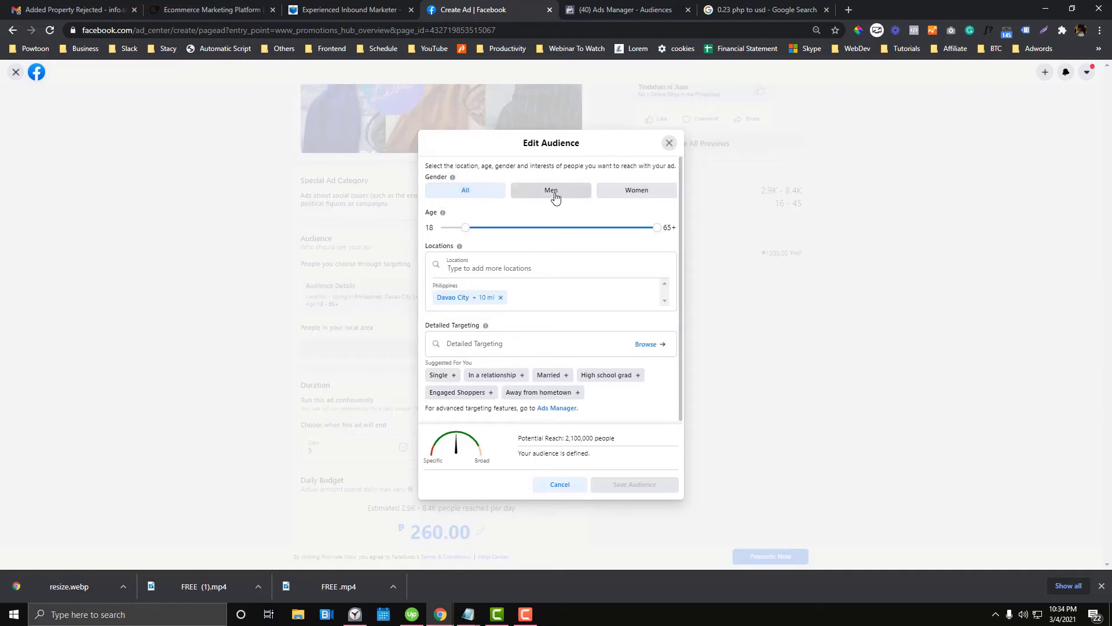
click(614, 191)
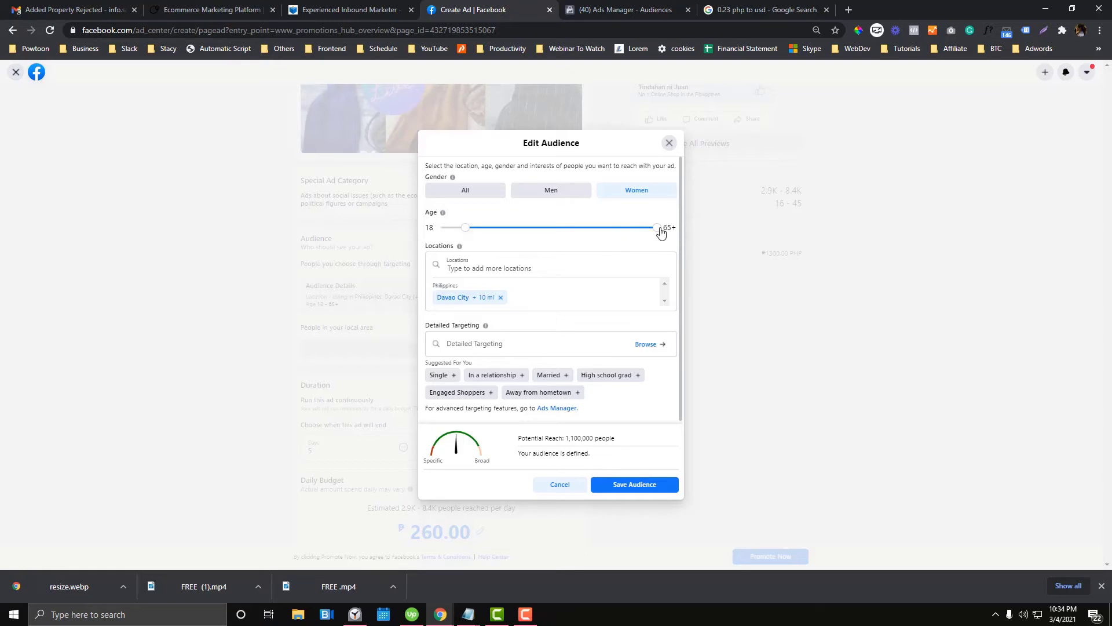
- Set the audience's maximum age to 28 and replace its Davao City location with Davao Region, Philippines
drag(660, 229, 506, 233)
scroll(518, 283, down, 1)
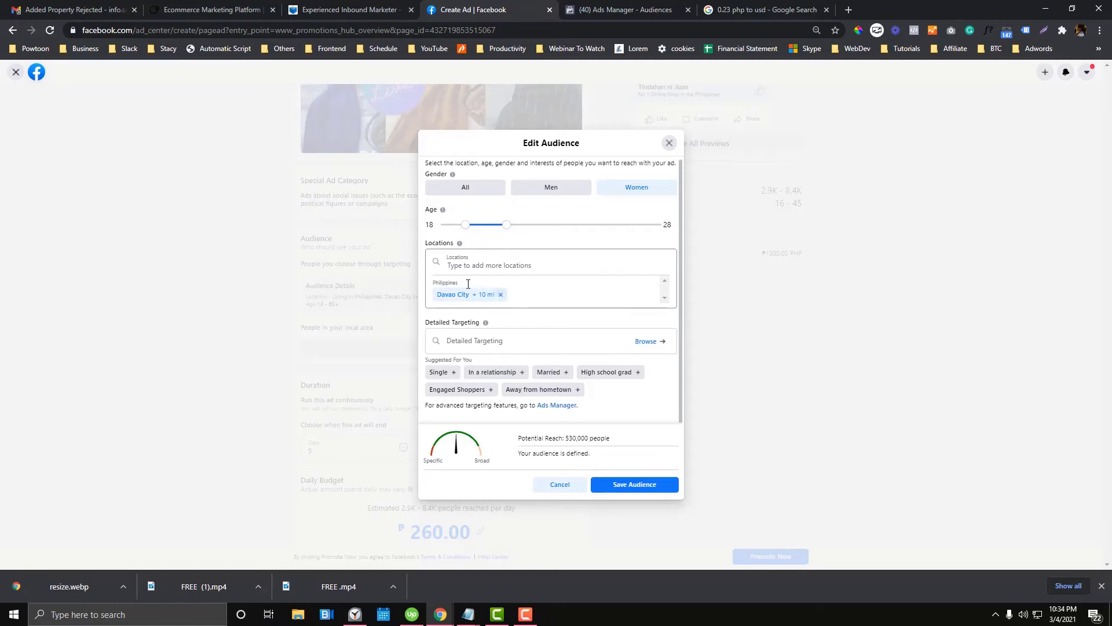
click(501, 294)
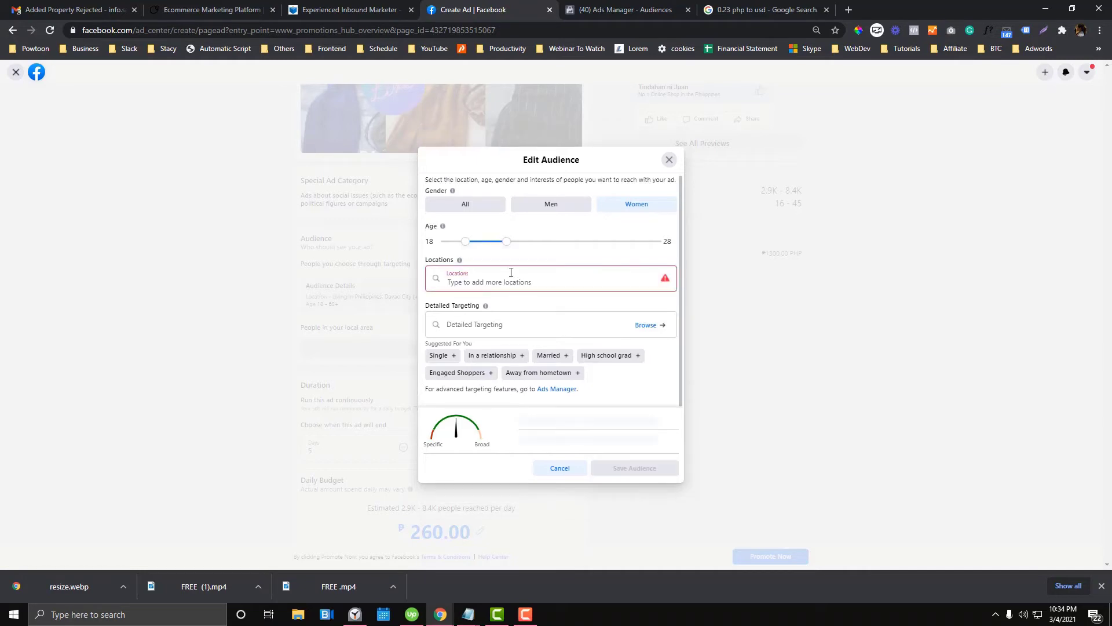
text(Davao)
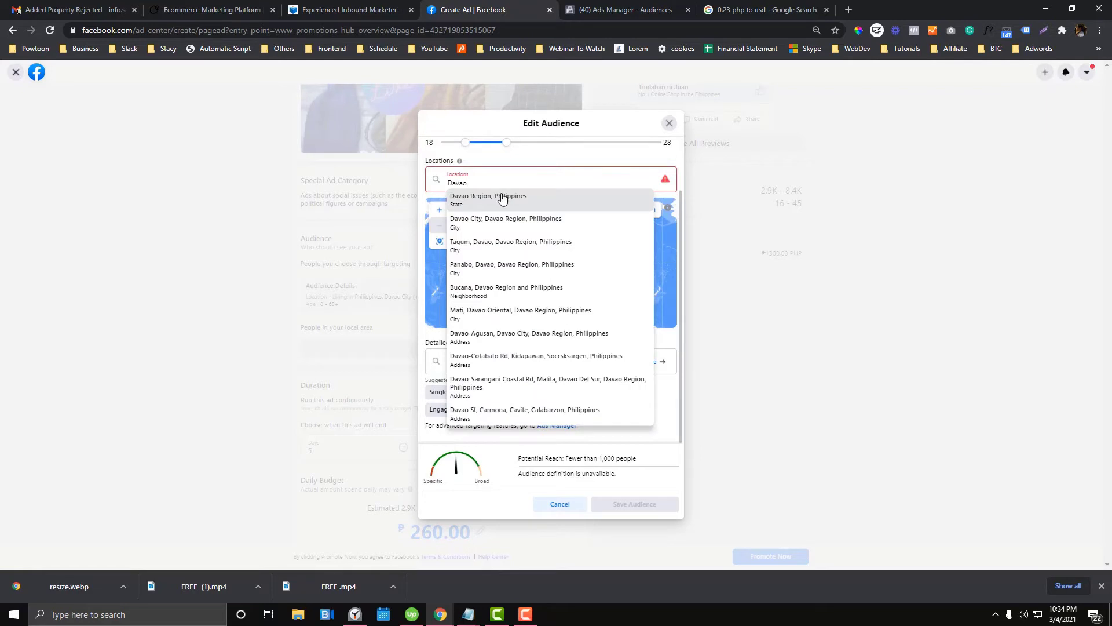
click(502, 198)
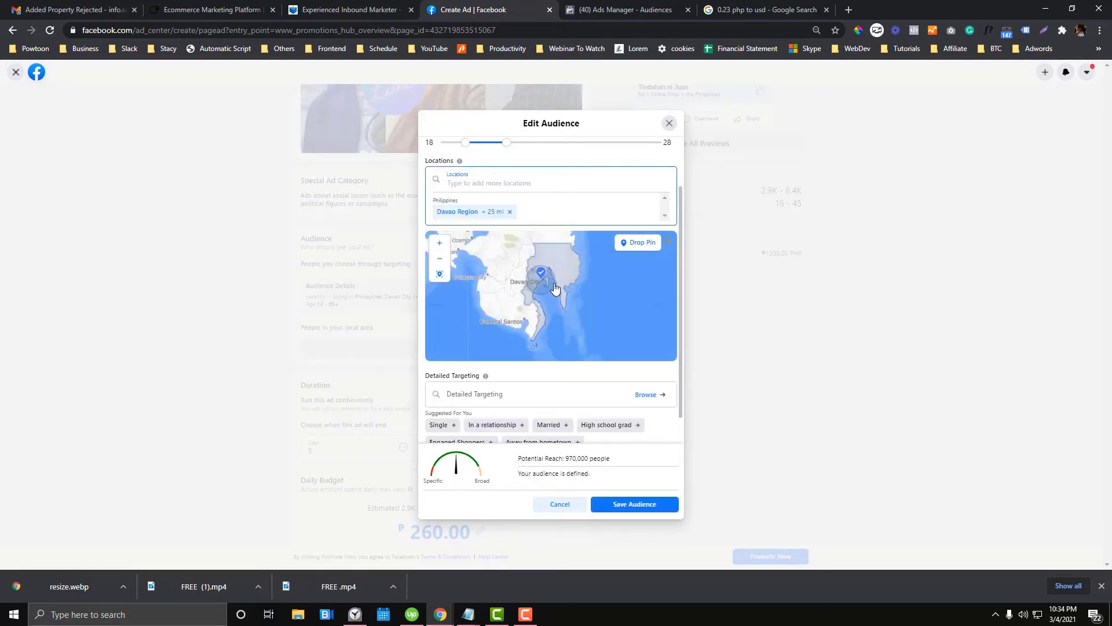
- Search the audience locations for "lanang davao" and add the Lanang, Davao Region neighborhood
scroll(546, 291, up, 2)
scroll(546, 291, up, 1)
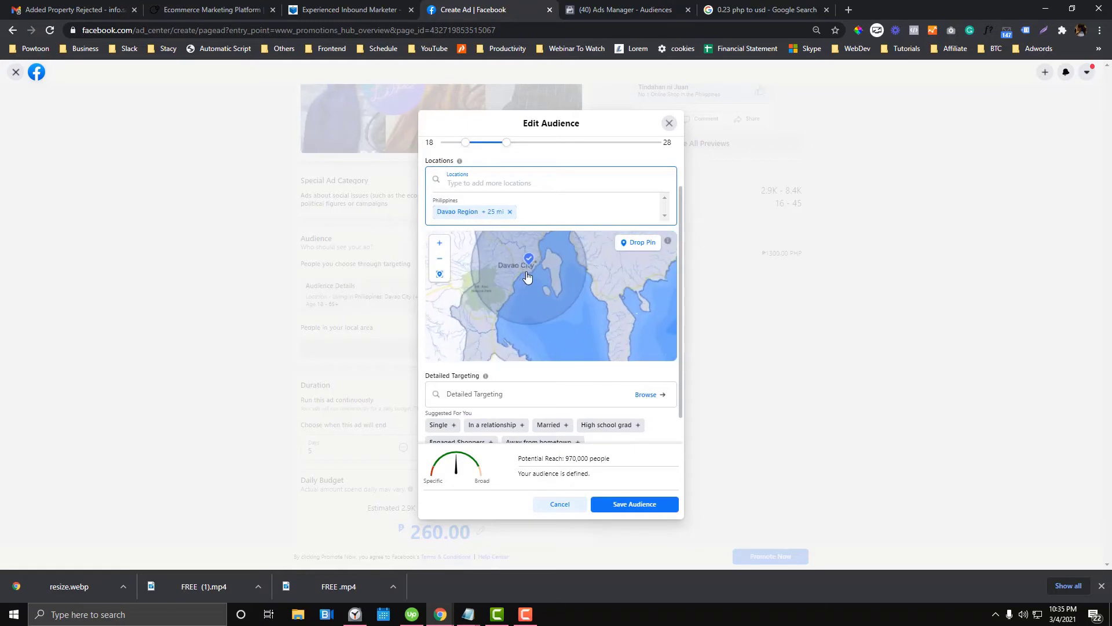
scroll(528, 275, down, 1)
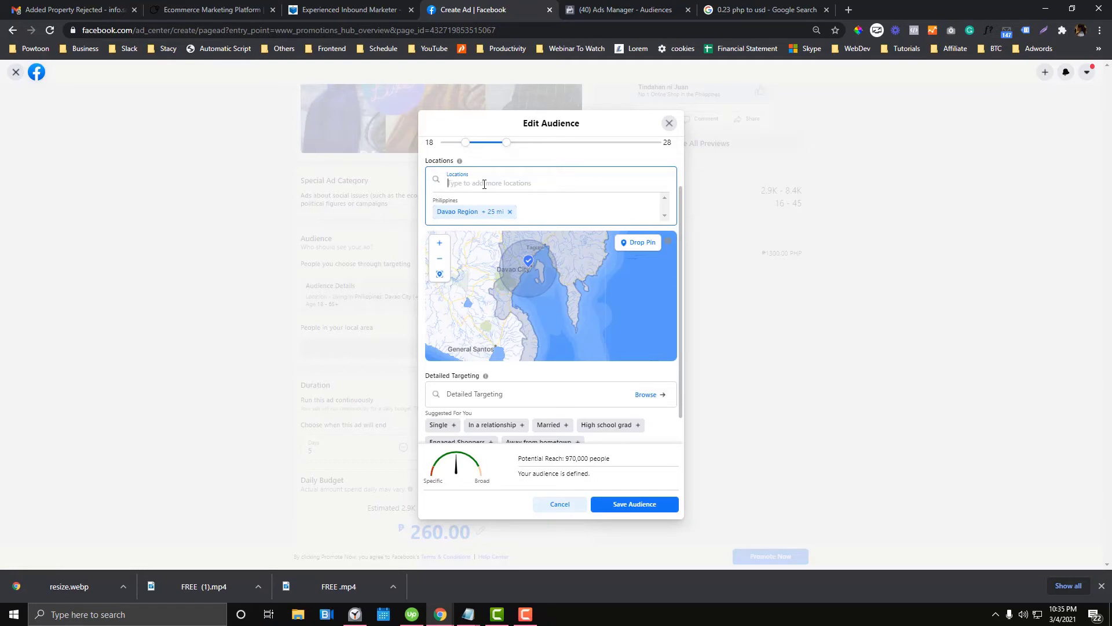
text(lanang)
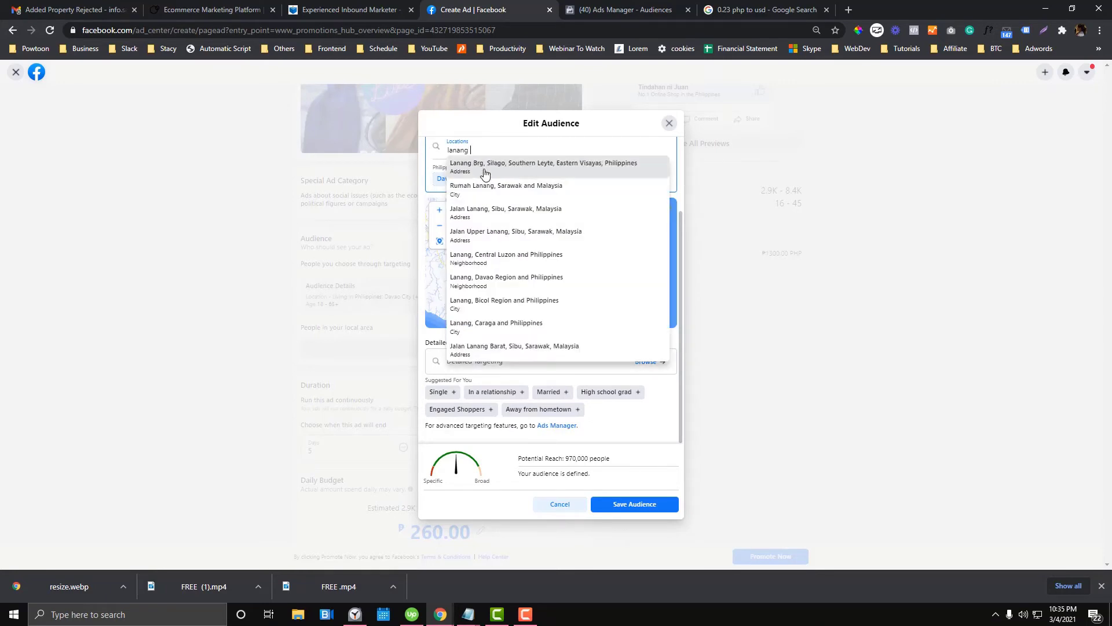
text( davao)
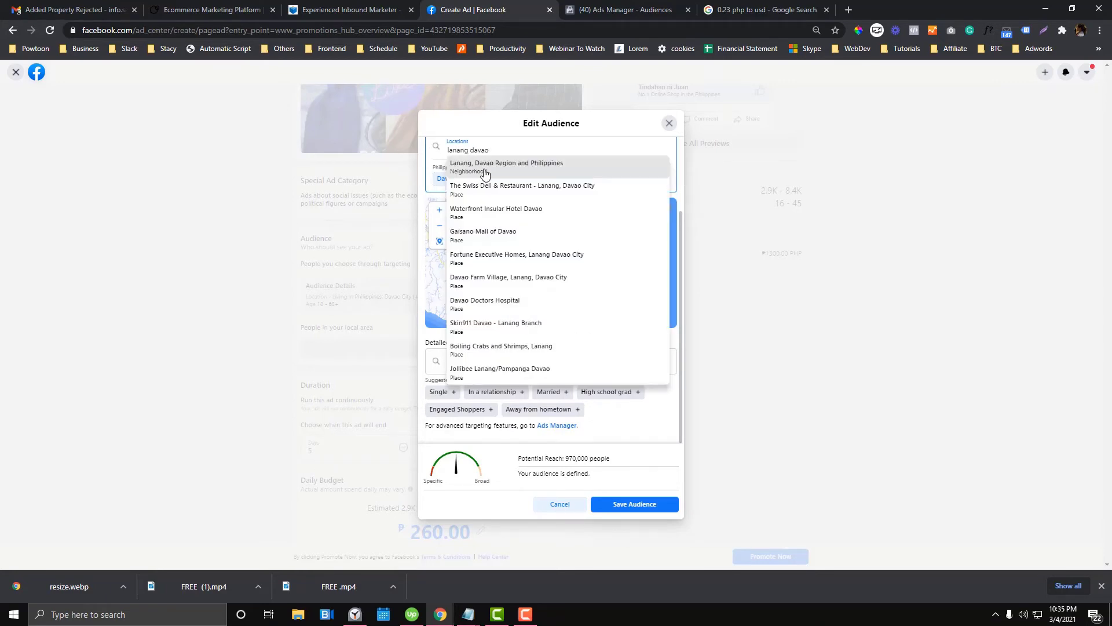
click(486, 173)
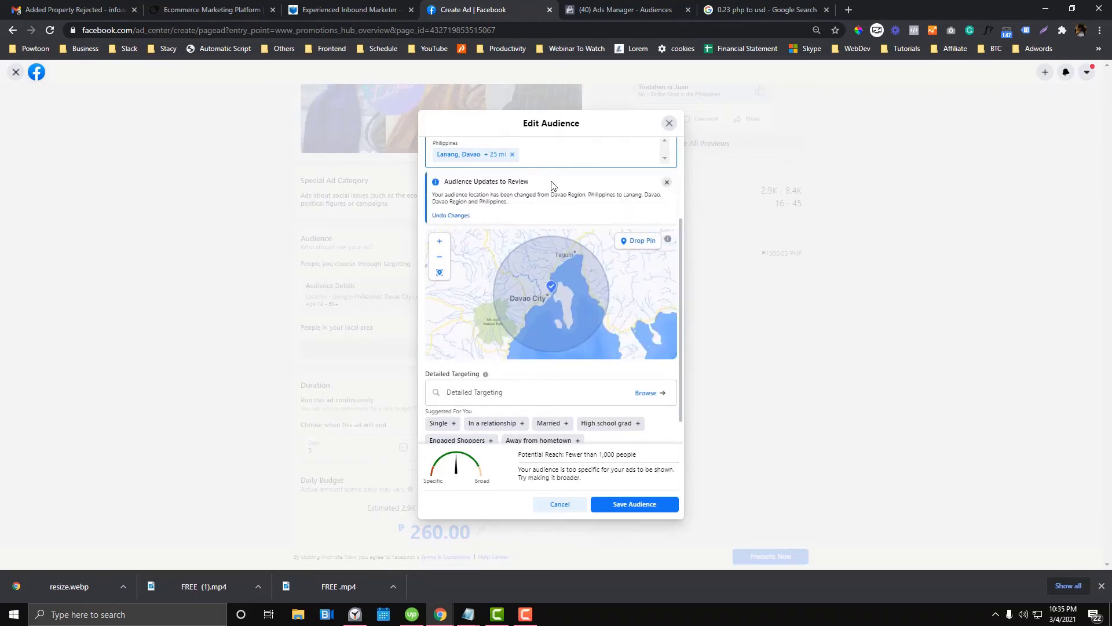
- Highlight the figure in the potential reach estimate and add Sasa, Davao City as another audience location
scroll(666, 188, up, 2)
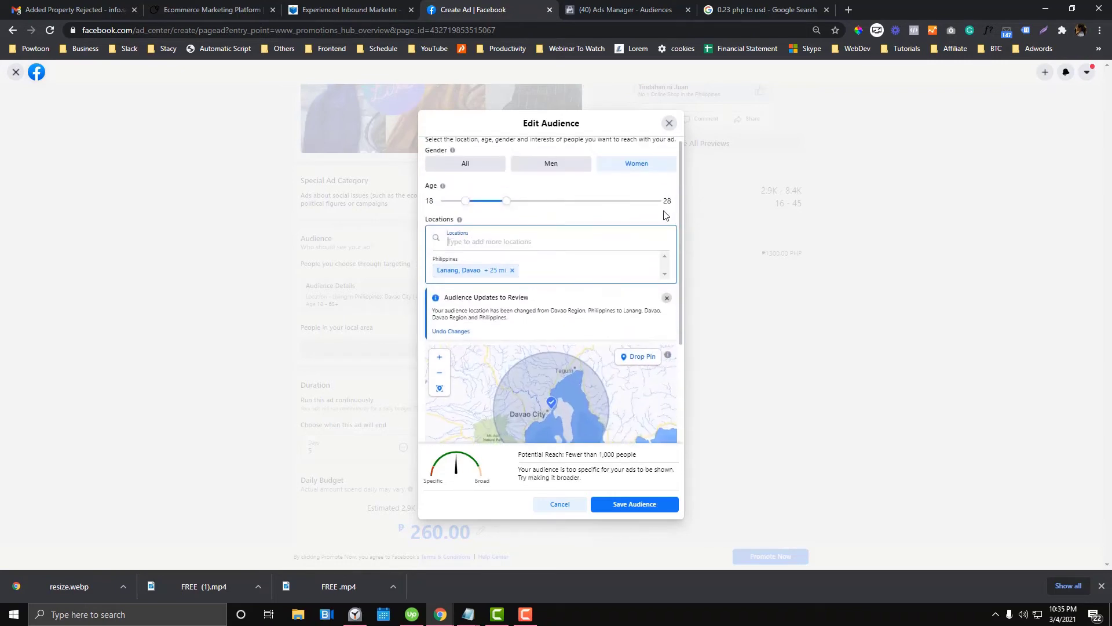
scroll(666, 250, down, 1)
scroll(637, 301, down, 1)
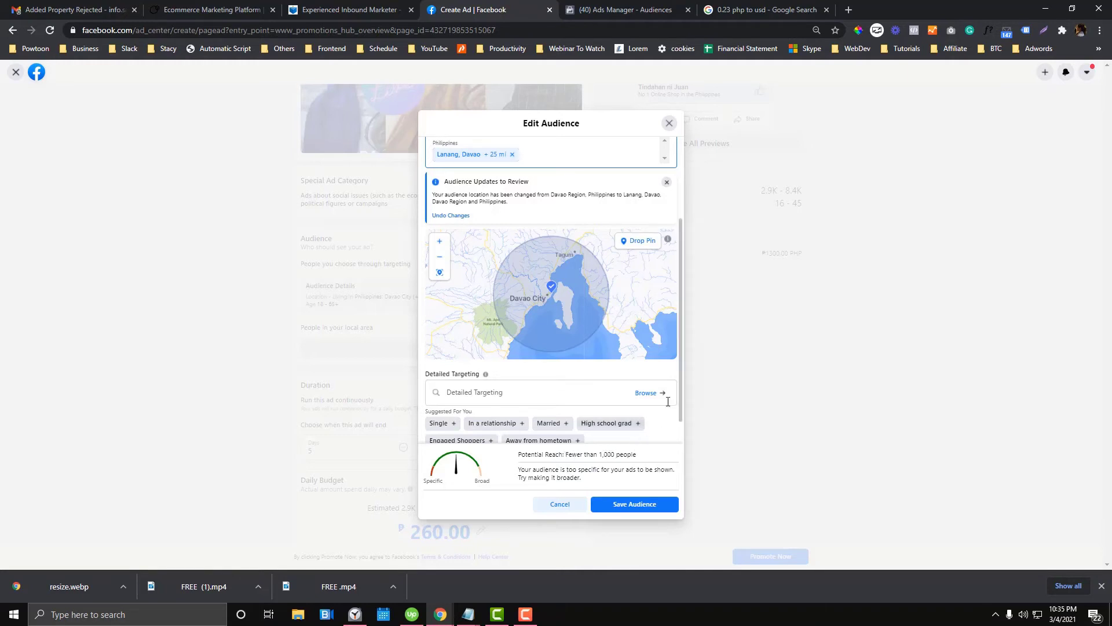
scroll(668, 401, down, 1)
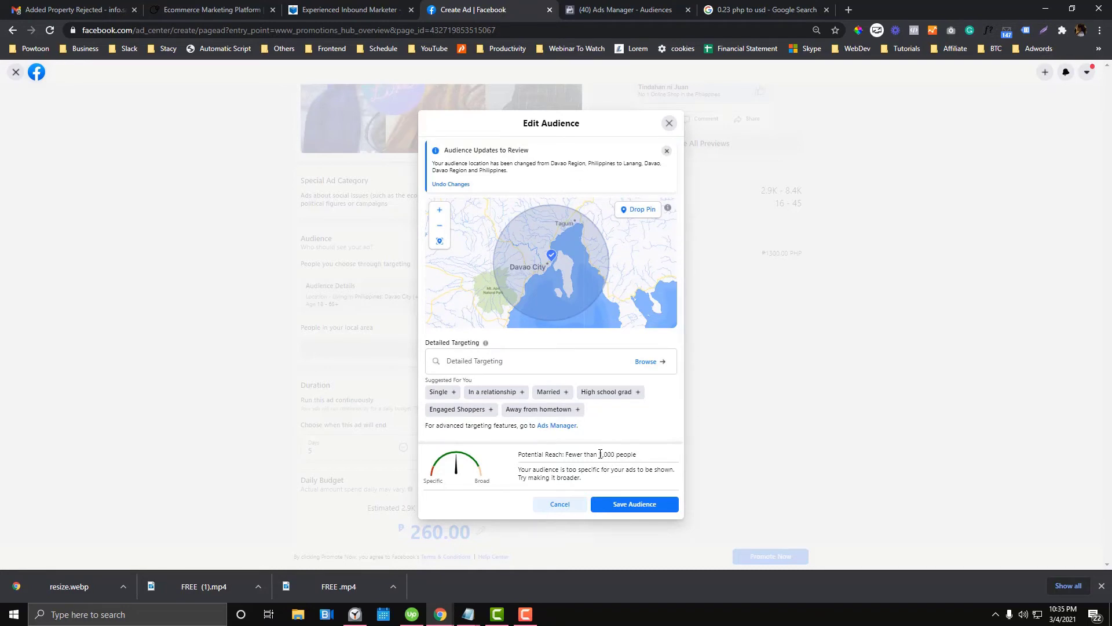
drag(599, 454, 616, 454)
scroll(616, 413, up, 2)
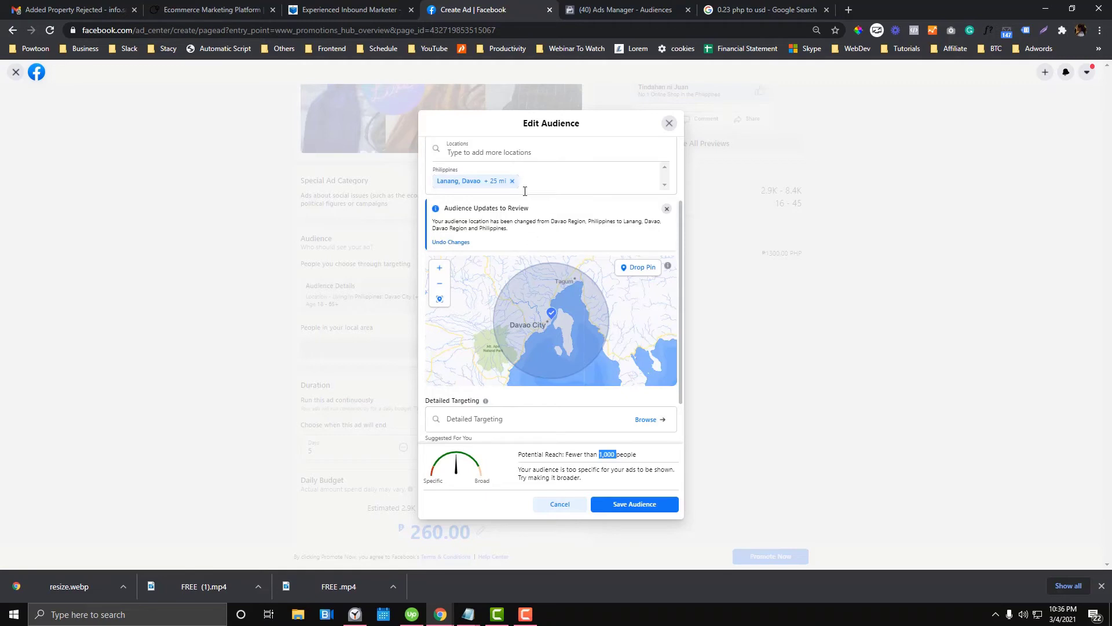
click(549, 176)
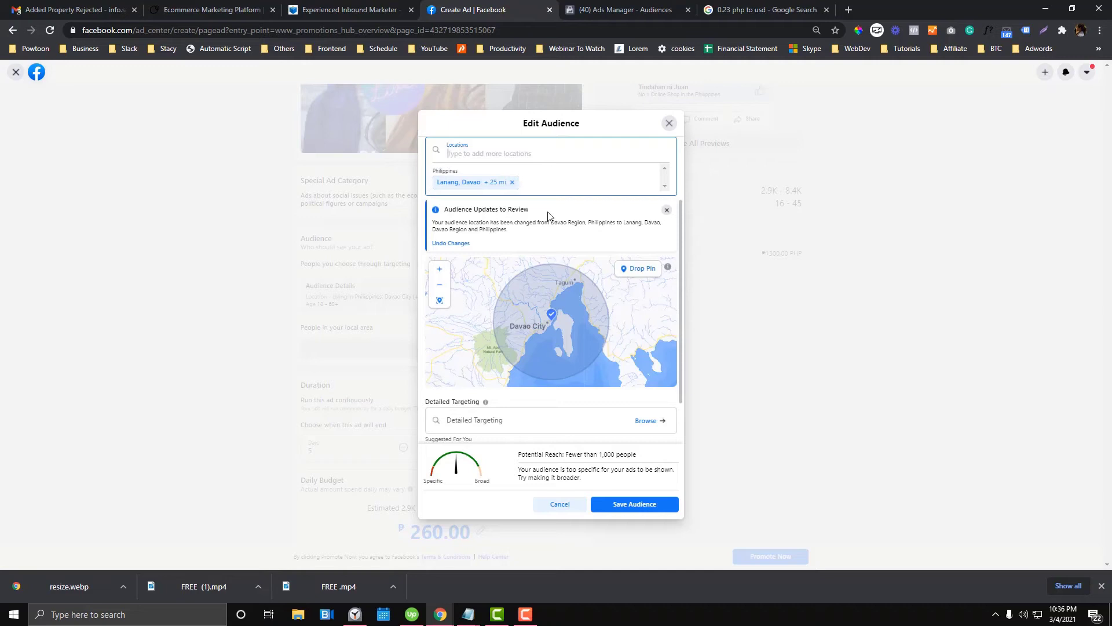
text(sasa)
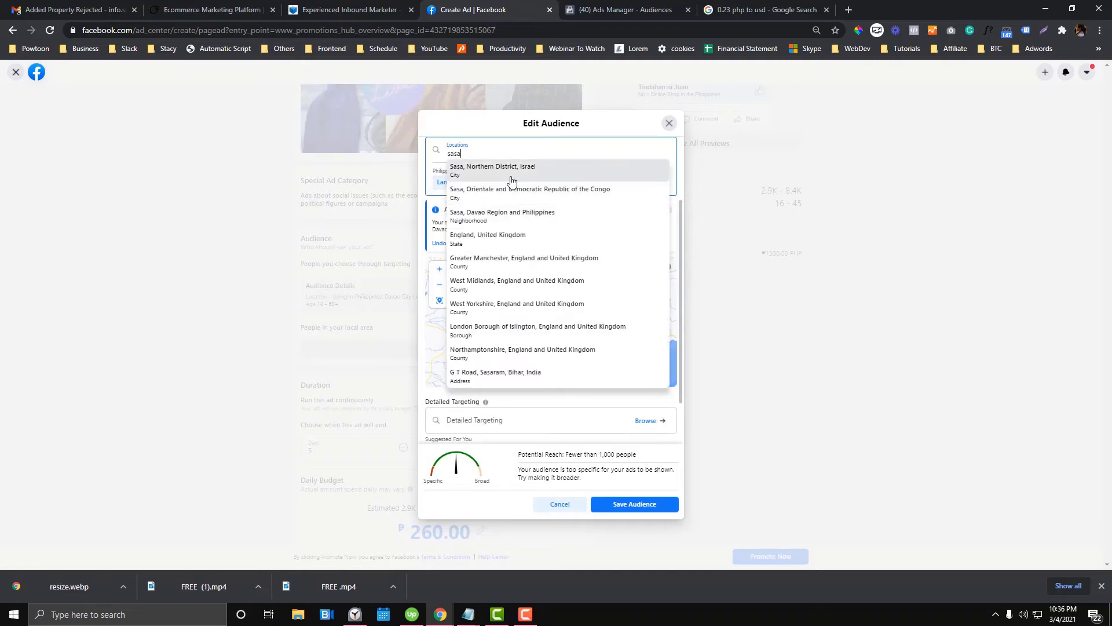
text( davao)
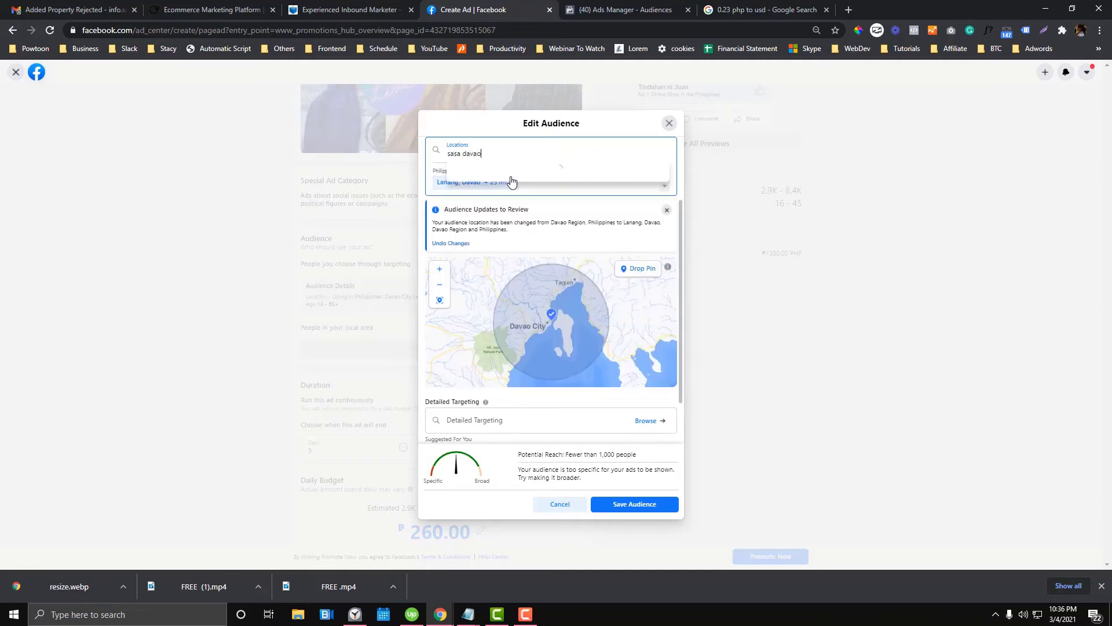
click(510, 180)
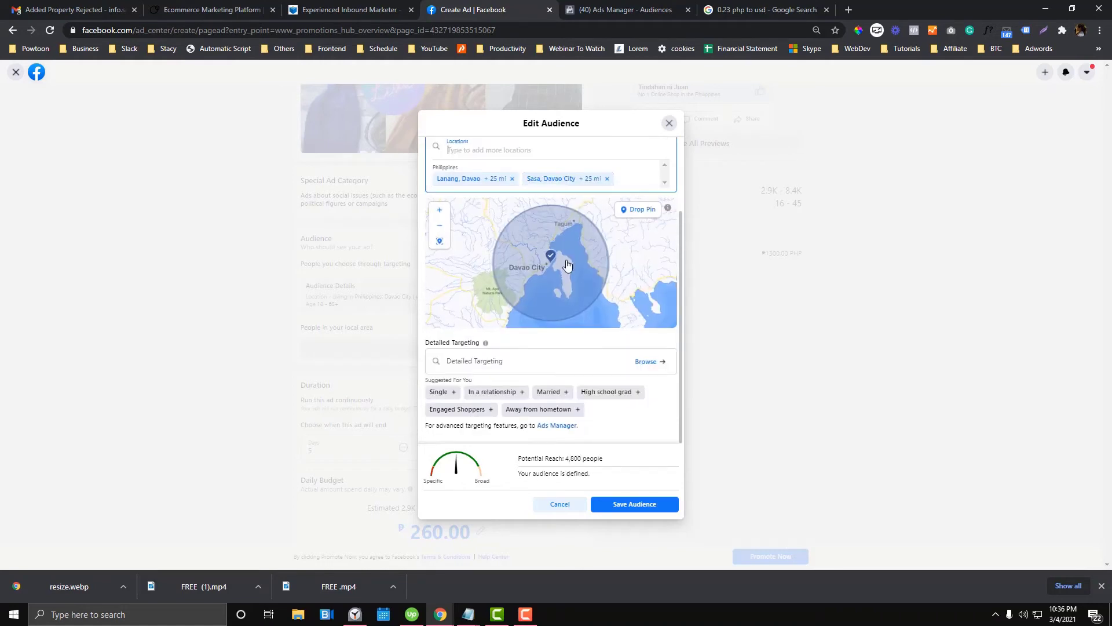
- Drop a location pin on the map just northwest of Davao City and set its radius to 8 mi
click(639, 209)
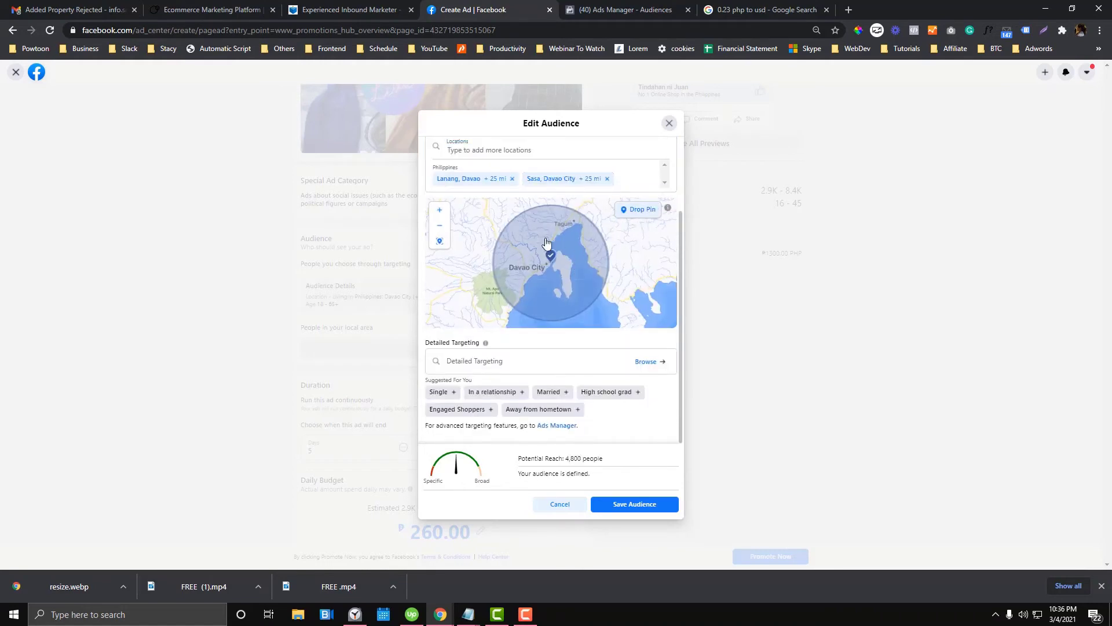
click(534, 259)
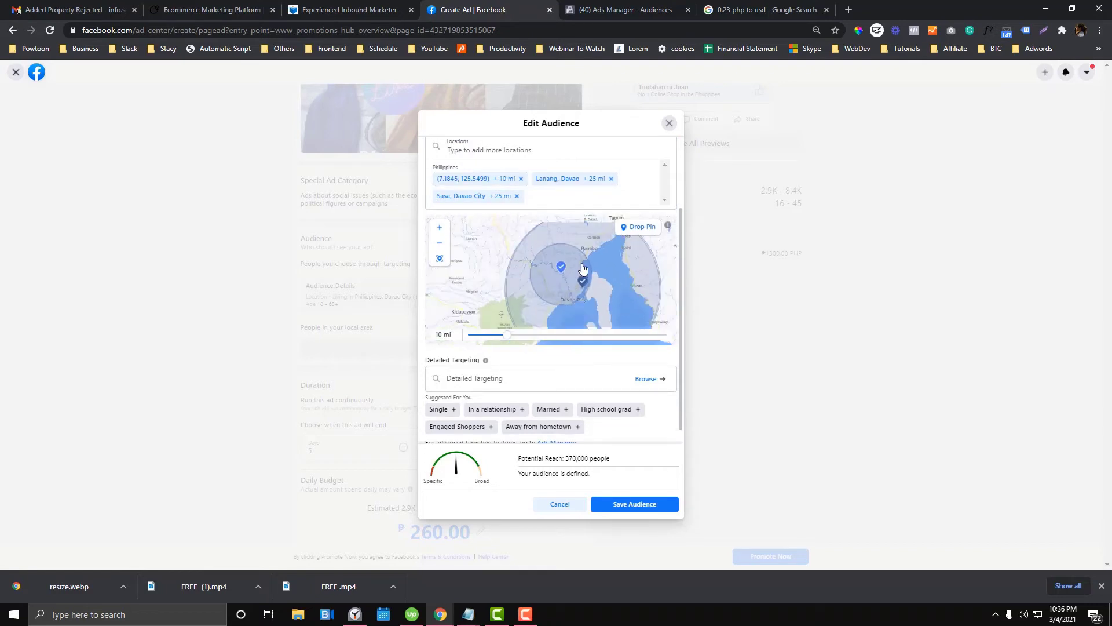
scroll(585, 271, up, 2)
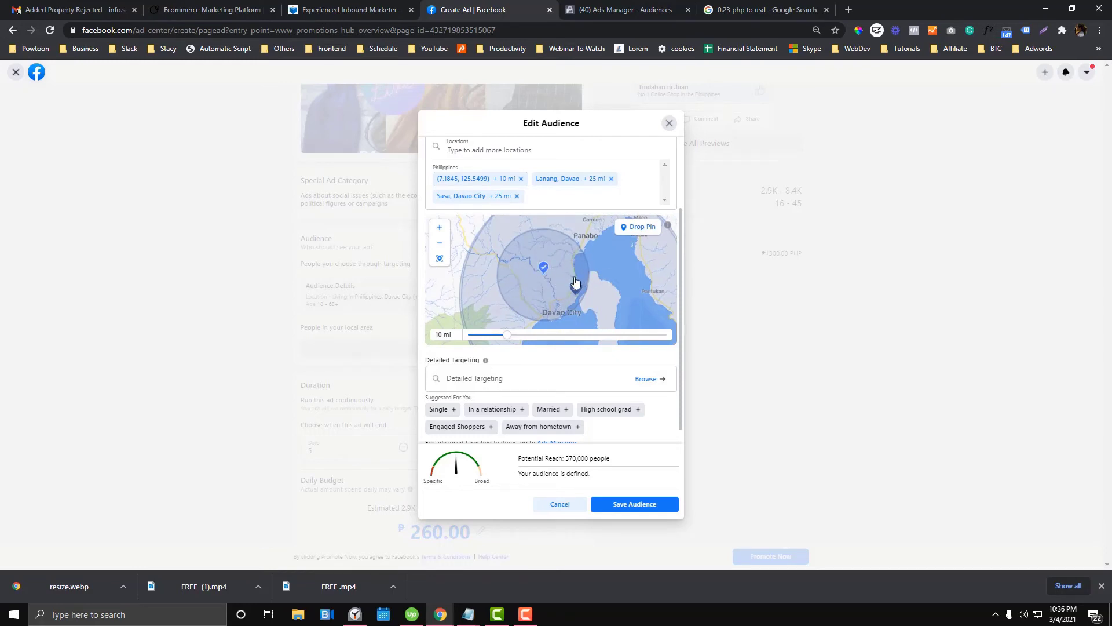
scroll(575, 282, down, 1)
drag(508, 335, 498, 337)
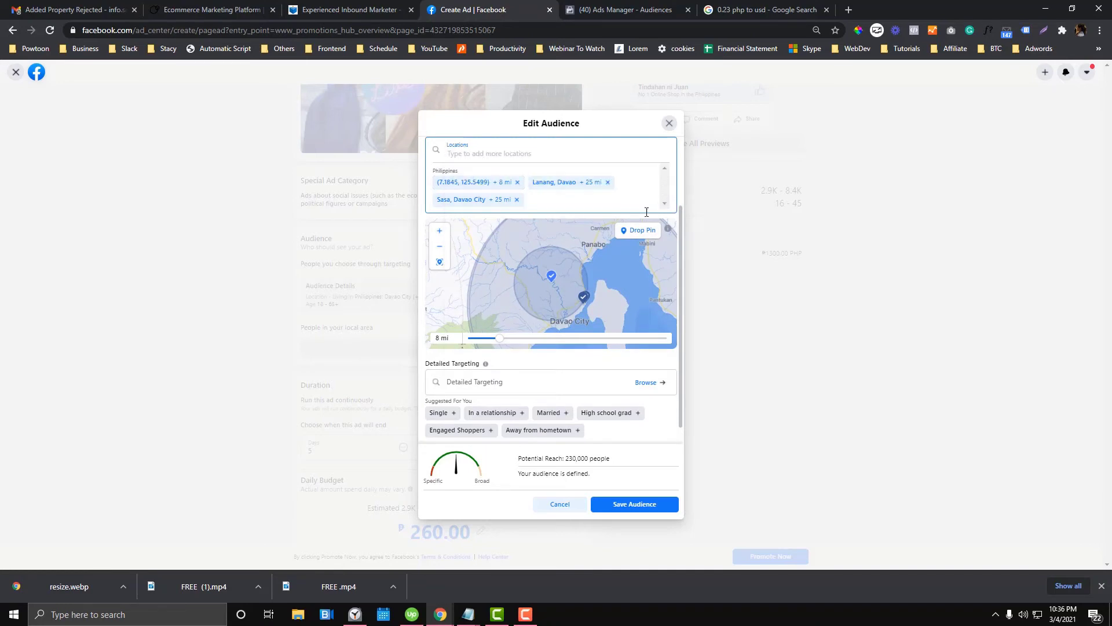
- Switch to the Notepad list of targeting types, complete its third line as Demographic, and highlight Interest before returning to the audience
scroll(619, 224, down, 3)
scroll(671, 187, down, 1)
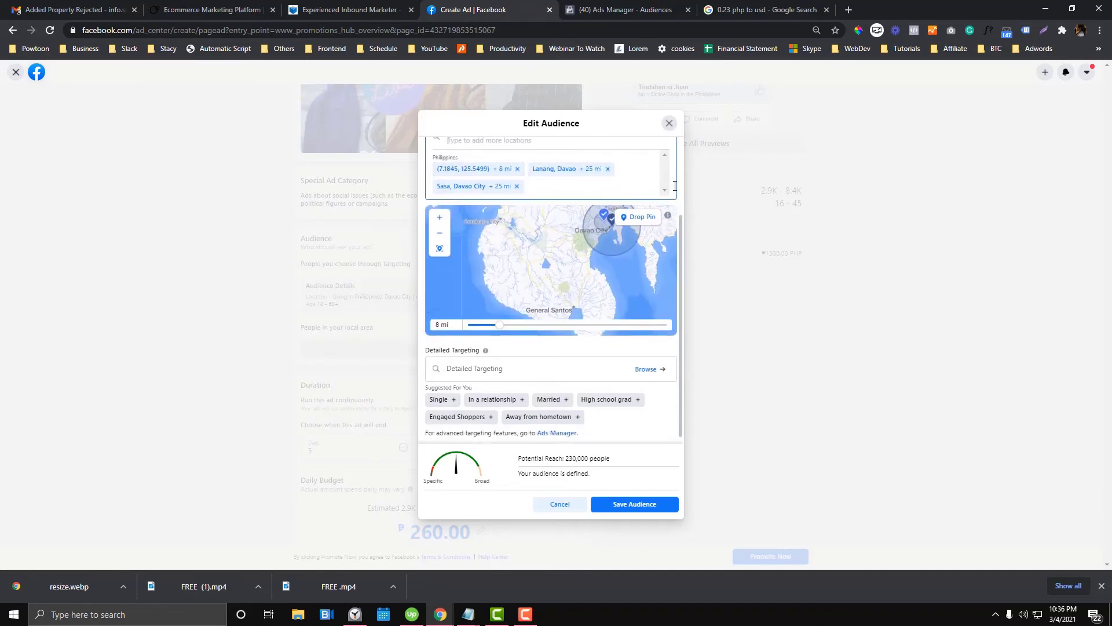
click(525, 364)
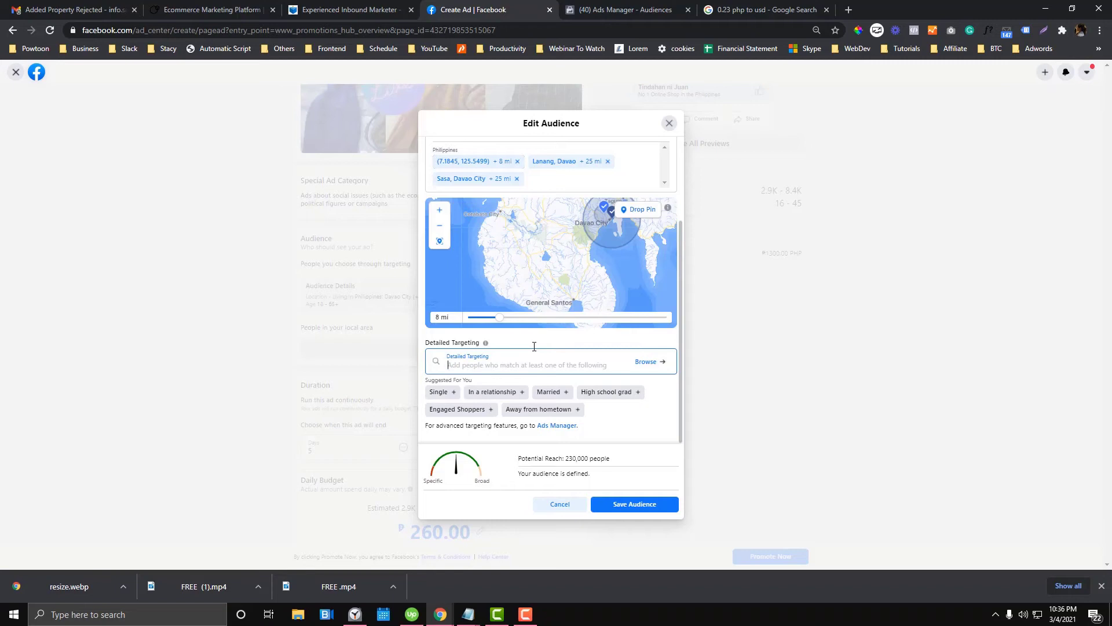
click(468, 614)
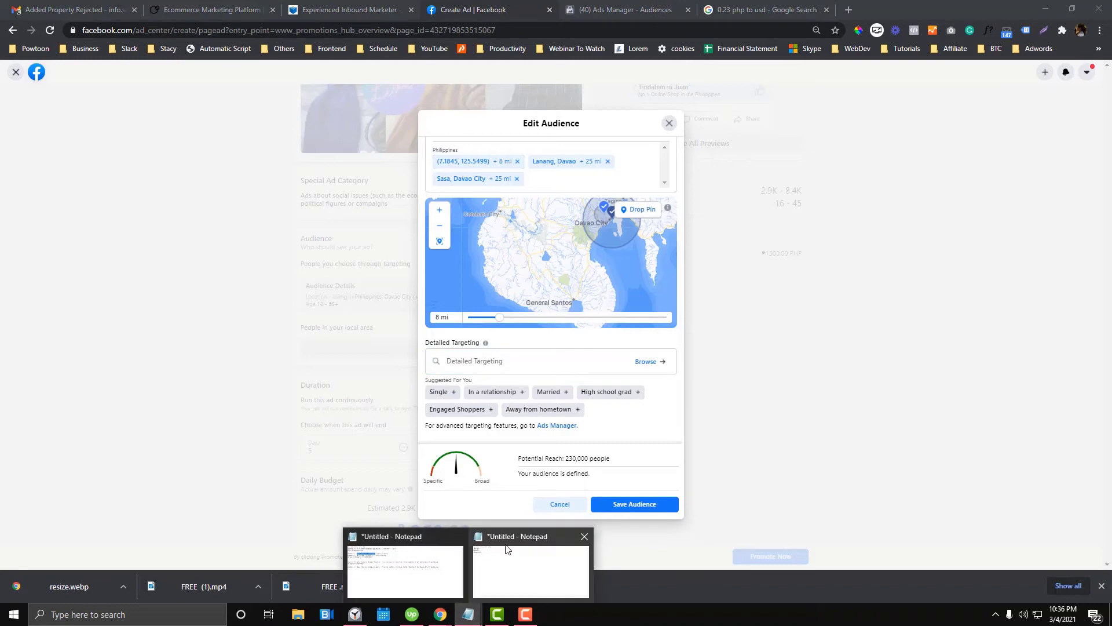
click(506, 548)
drag(216, 324, 220, 323)
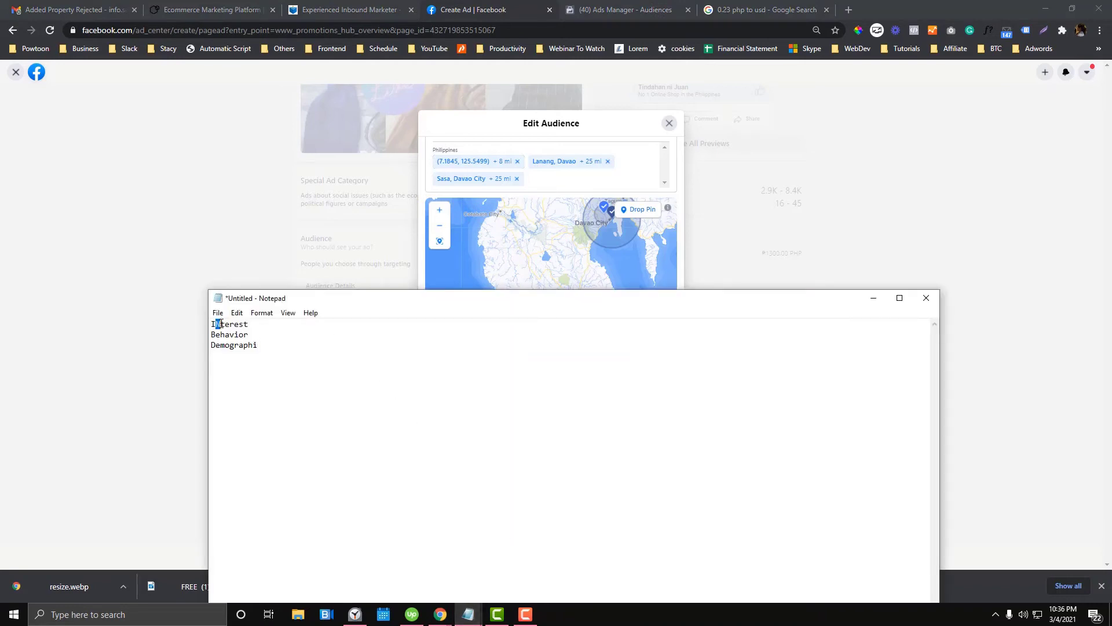
click(220, 324)
drag(249, 323, 206, 335)
click(265, 339)
drag(250, 324, 210, 325)
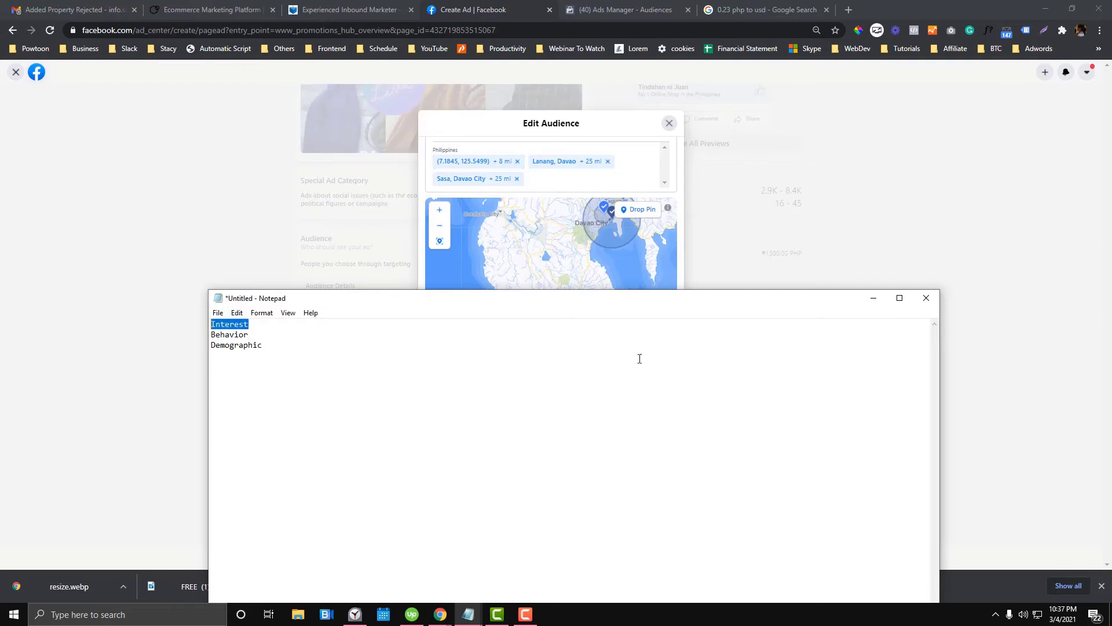
click(873, 297)
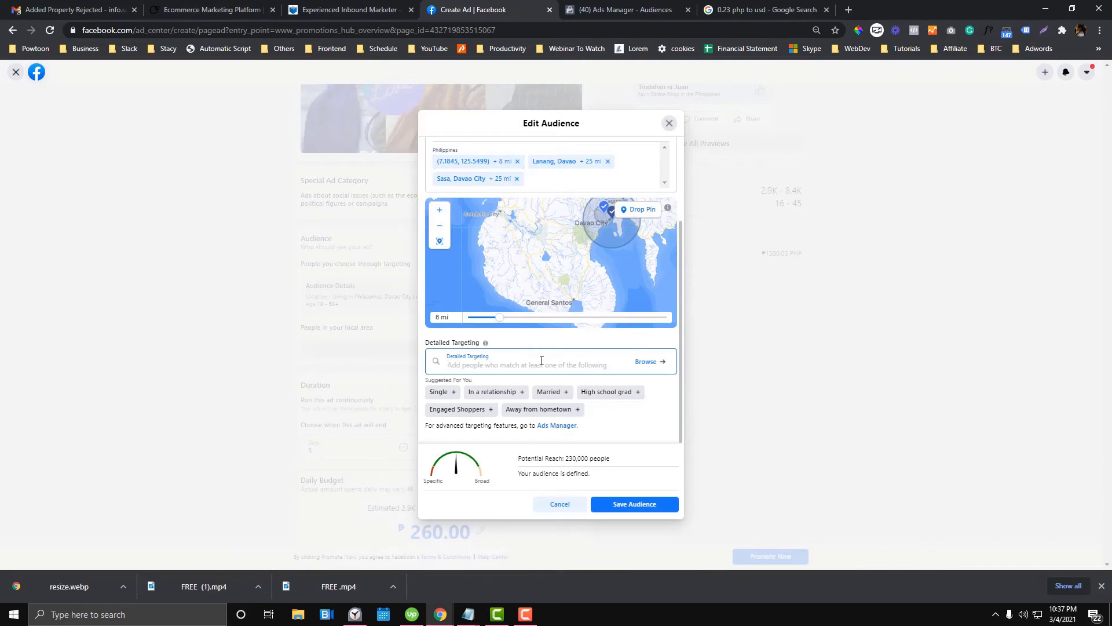
- Add the interests Giveaways and Sweepstakes to the audience's detailed targeting
text(giveaway)
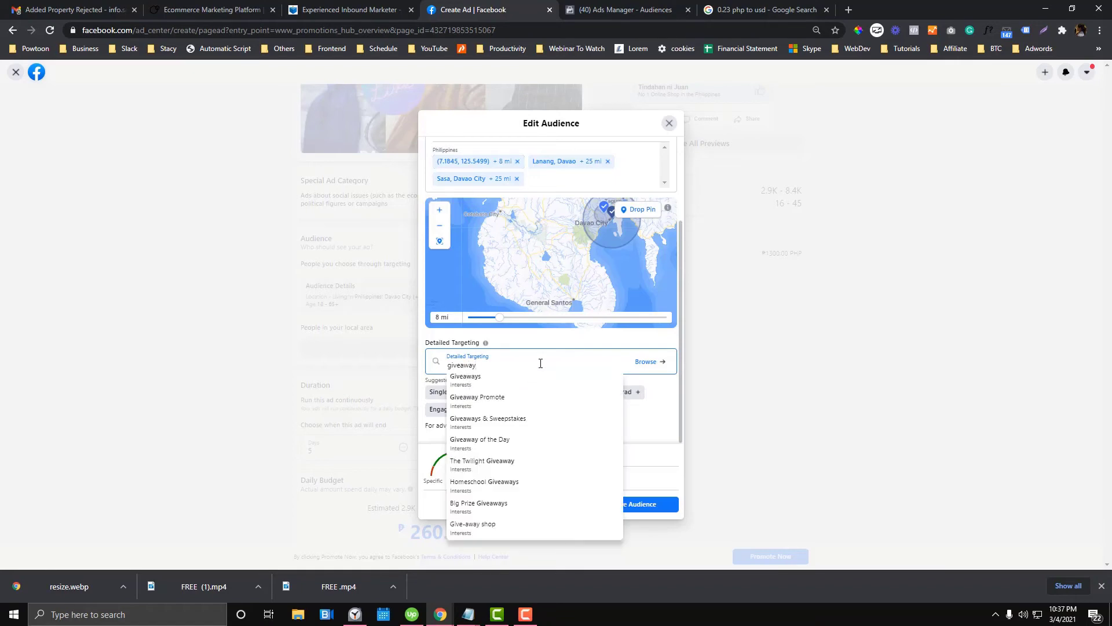
click(523, 381)
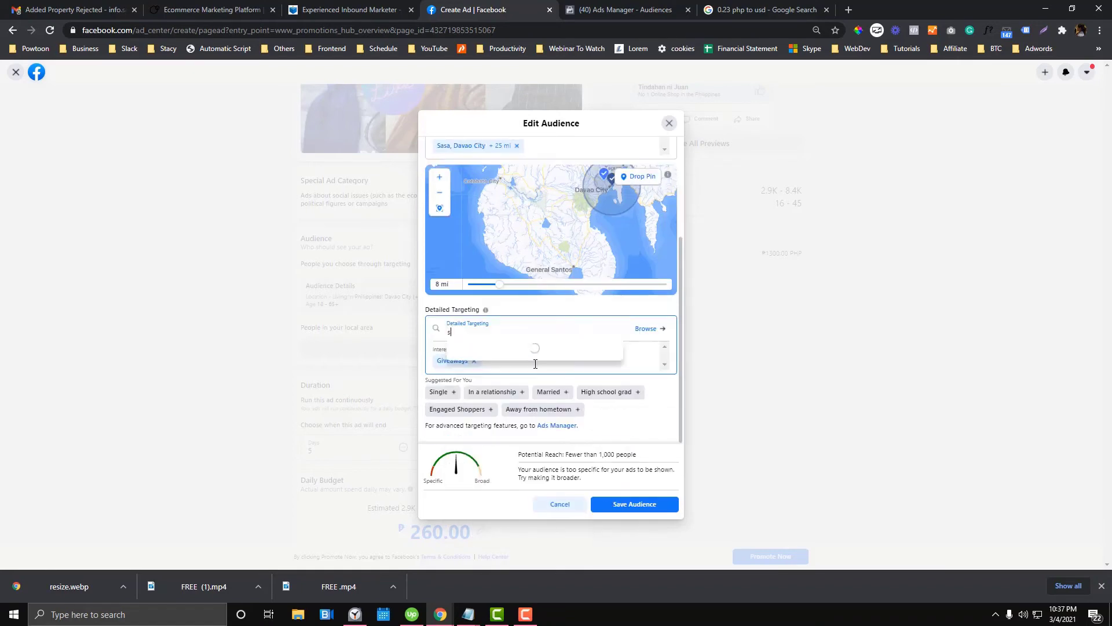
text(sweepstake)
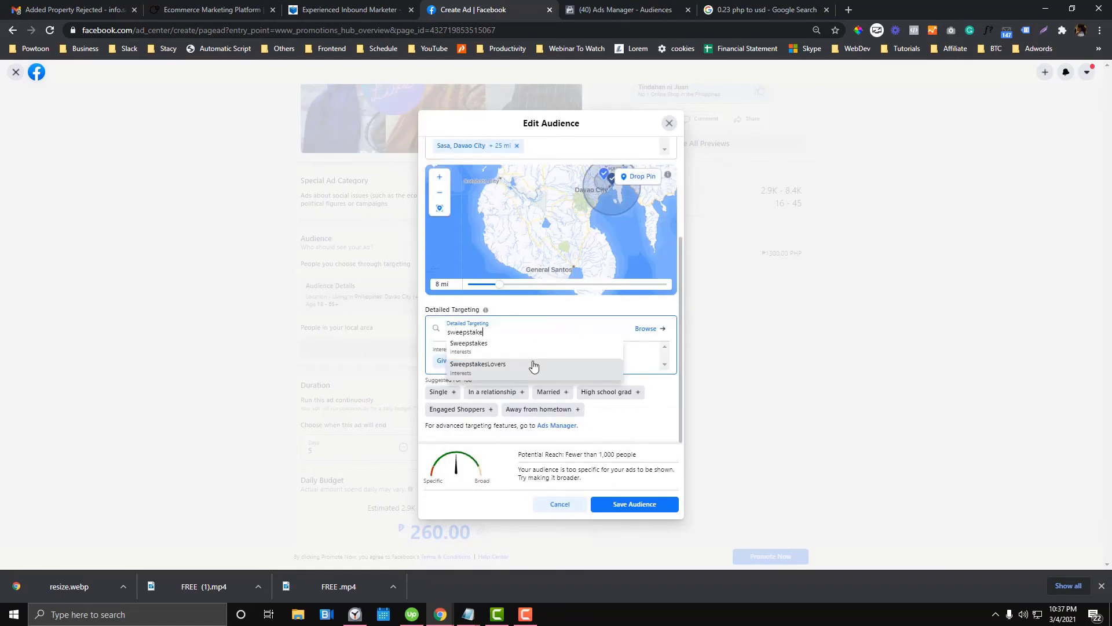
click(524, 350)
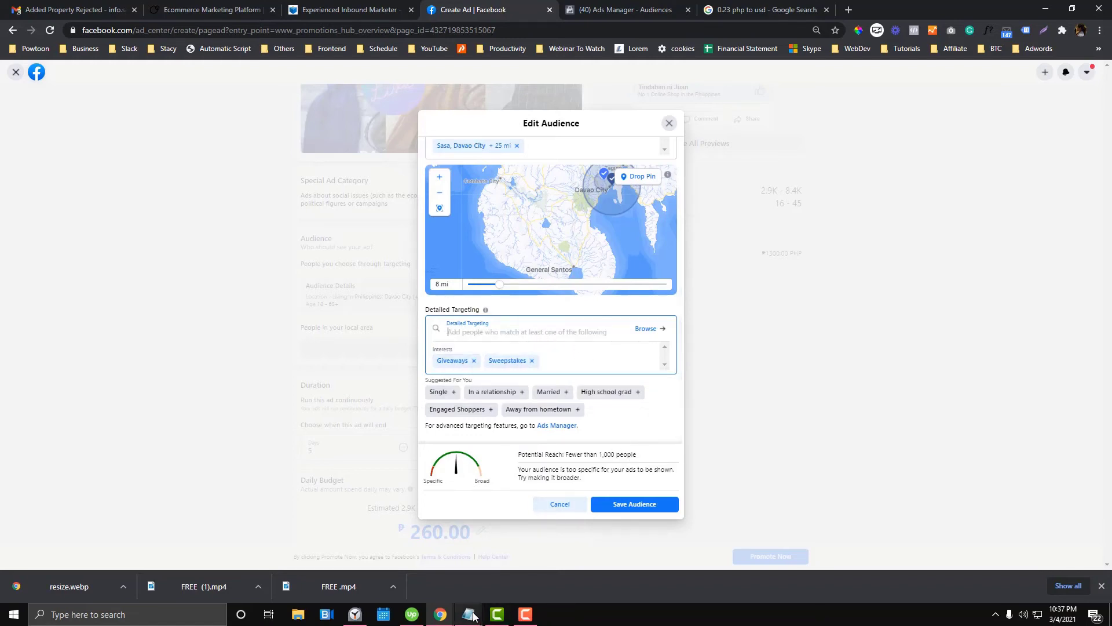
- Switch to the Notepad list of targeting types, highlight Behavior, and return to the audience settings
mouse_move(468, 613)
click(514, 575)
drag(265, 334, 205, 334)
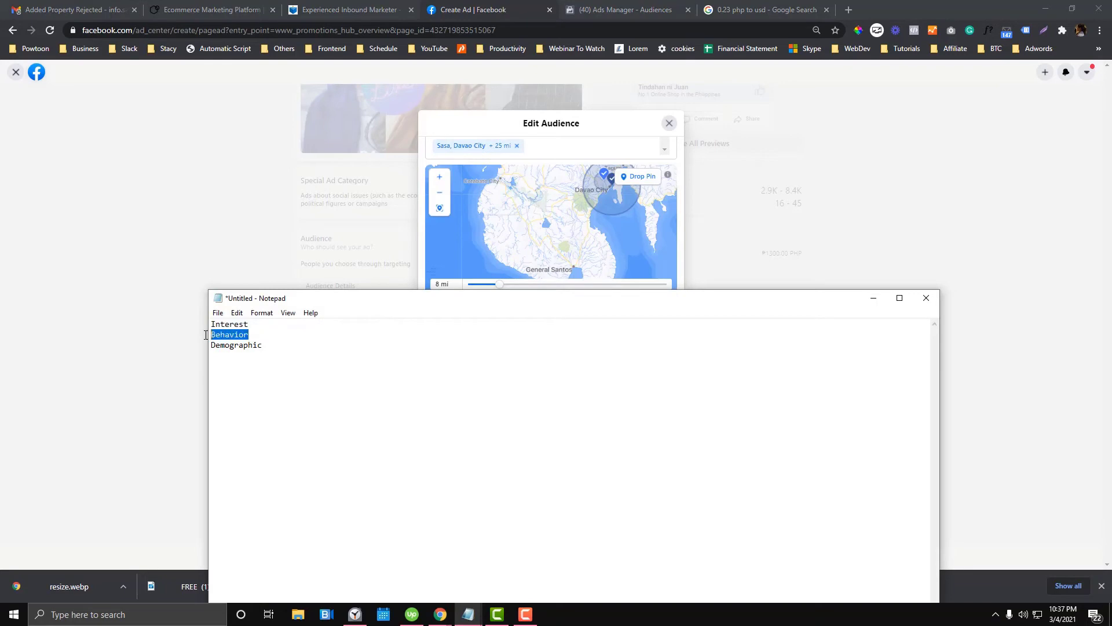
click(872, 298)
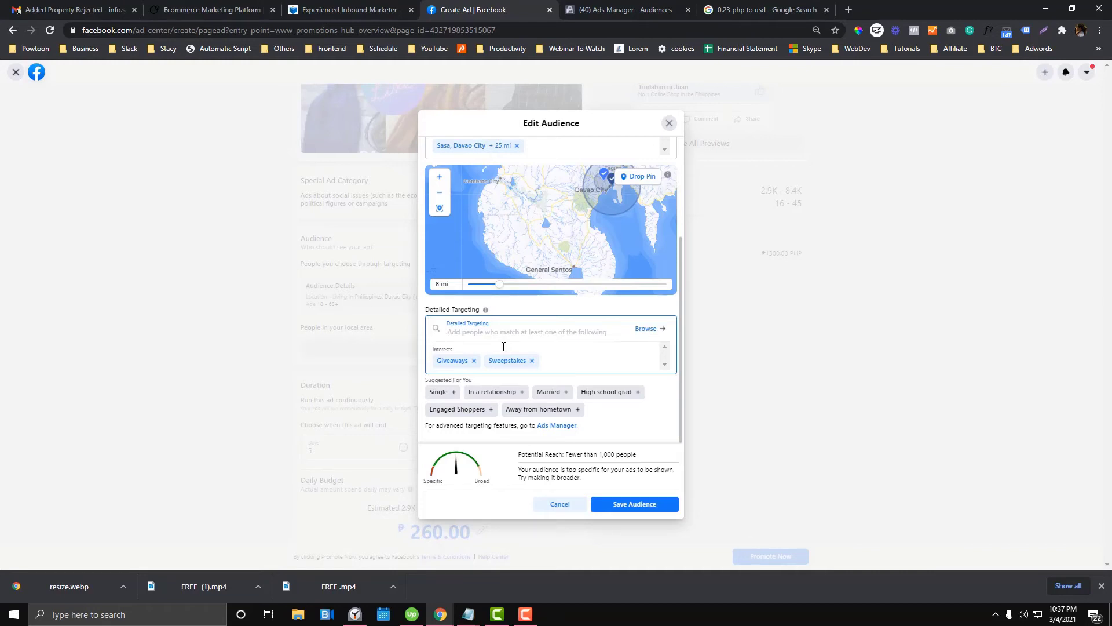
- Search the detailed targeting options for "facebook access", and discard the audience edits
text(facebook )
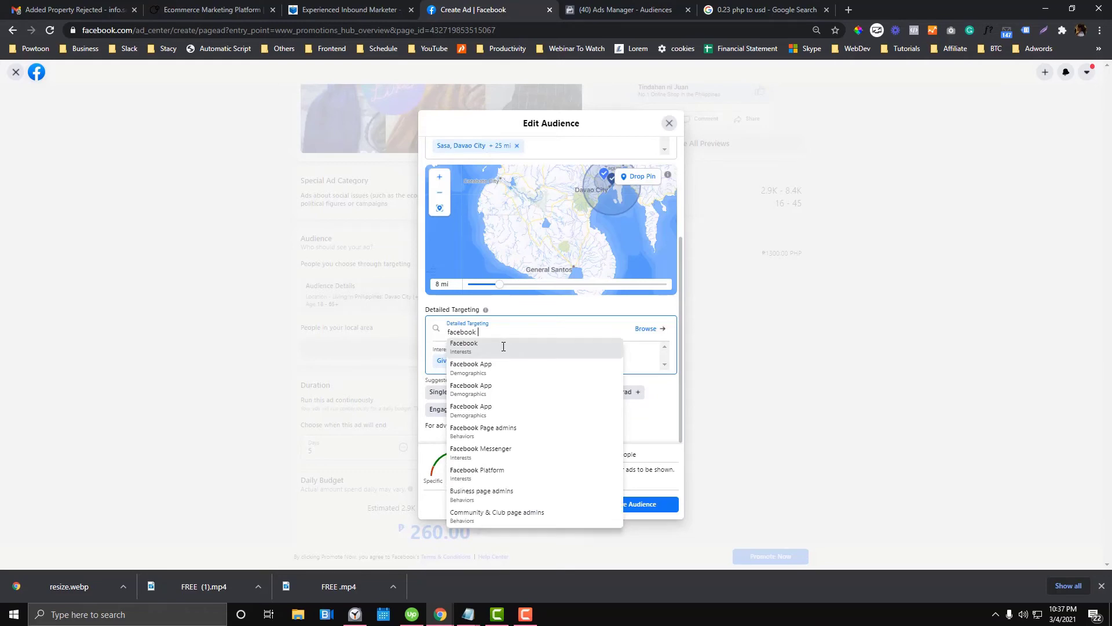
text(access)
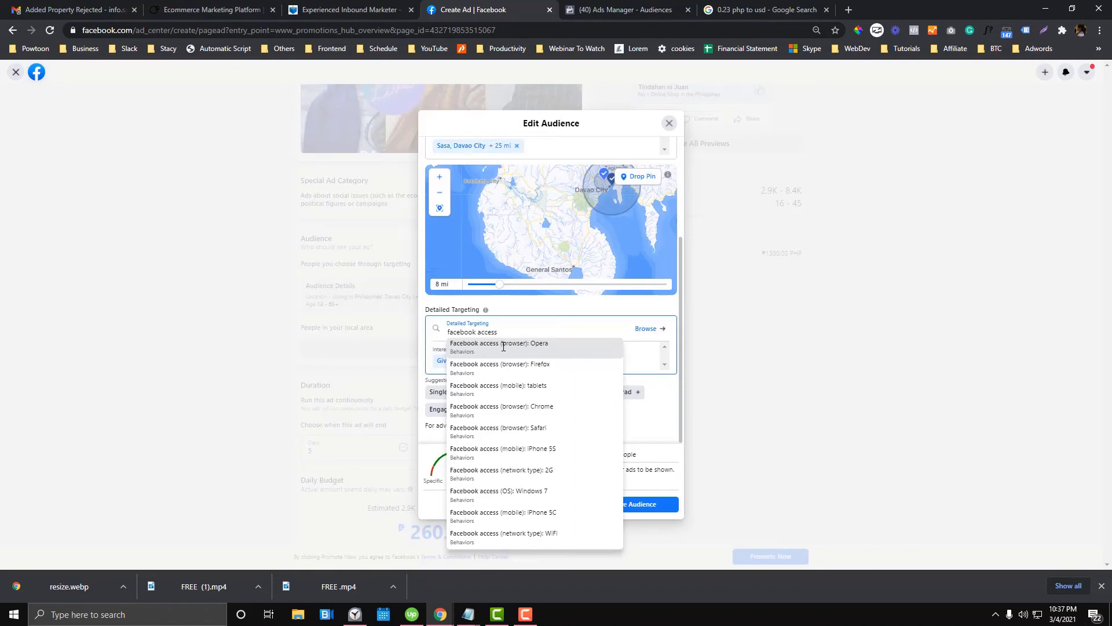
scroll(503, 346, up, 2)
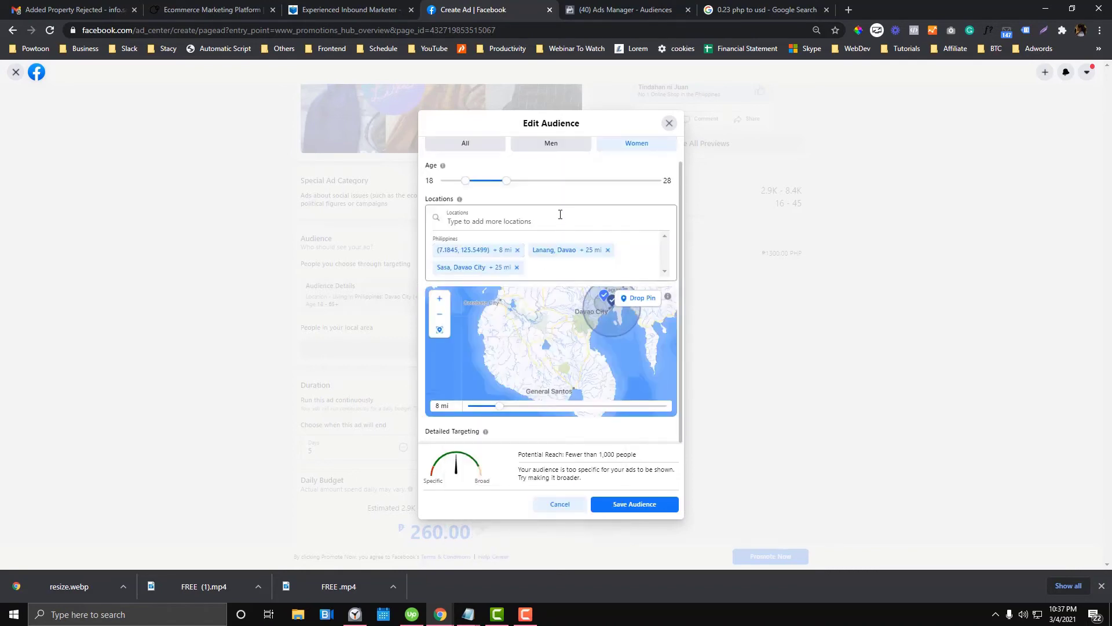
scroll(558, 327, down, 2)
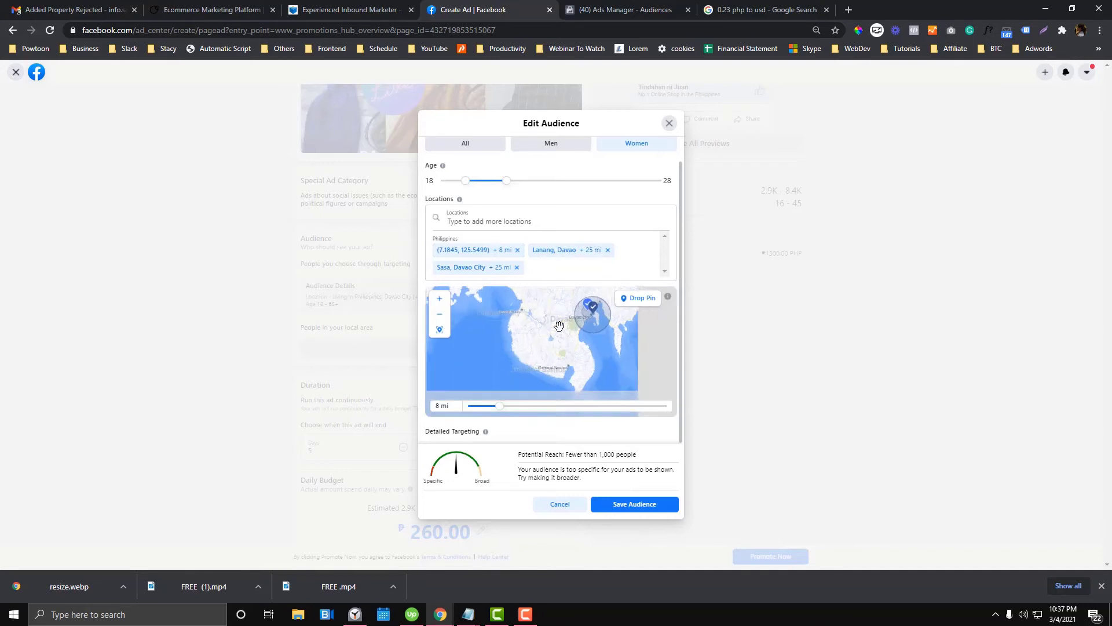
scroll(670, 297, up, 2)
click(676, 270)
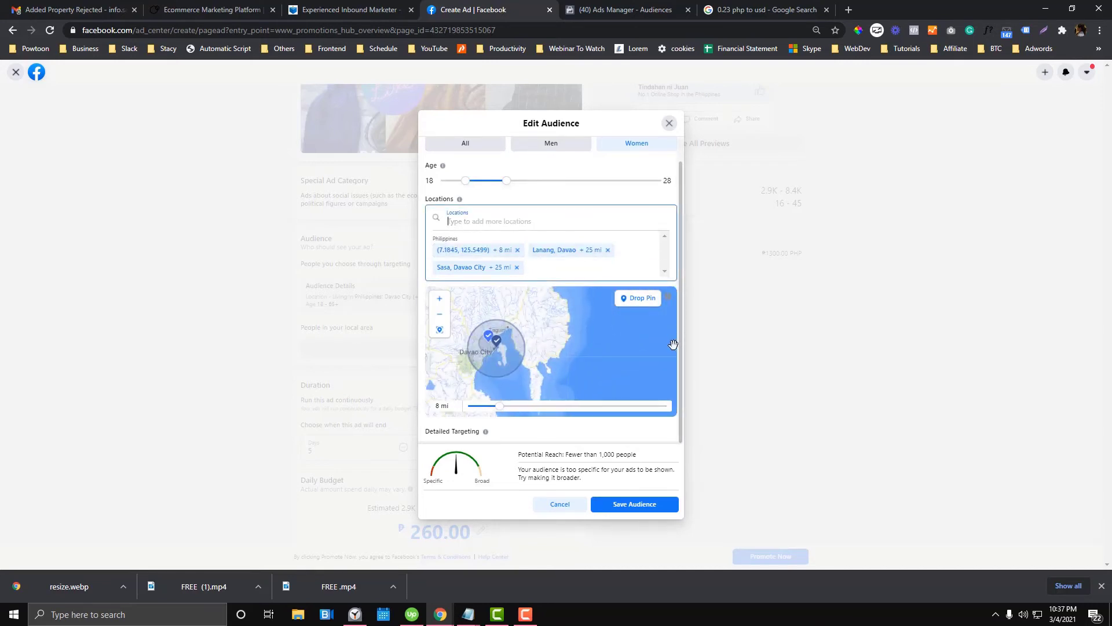
click(478, 438)
click(553, 503)
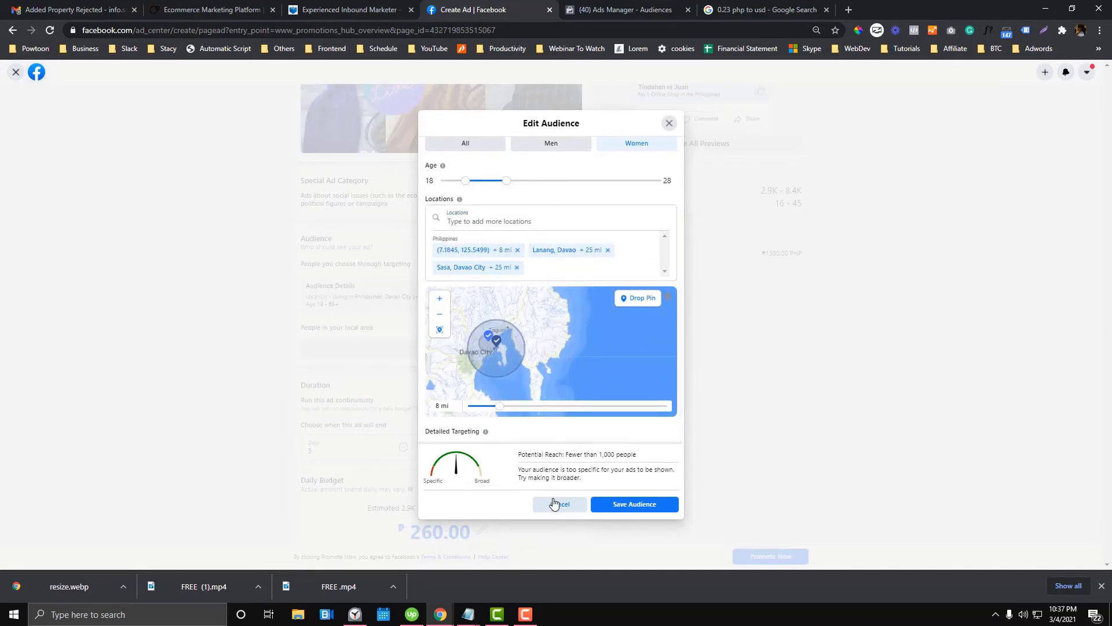
click(572, 291)
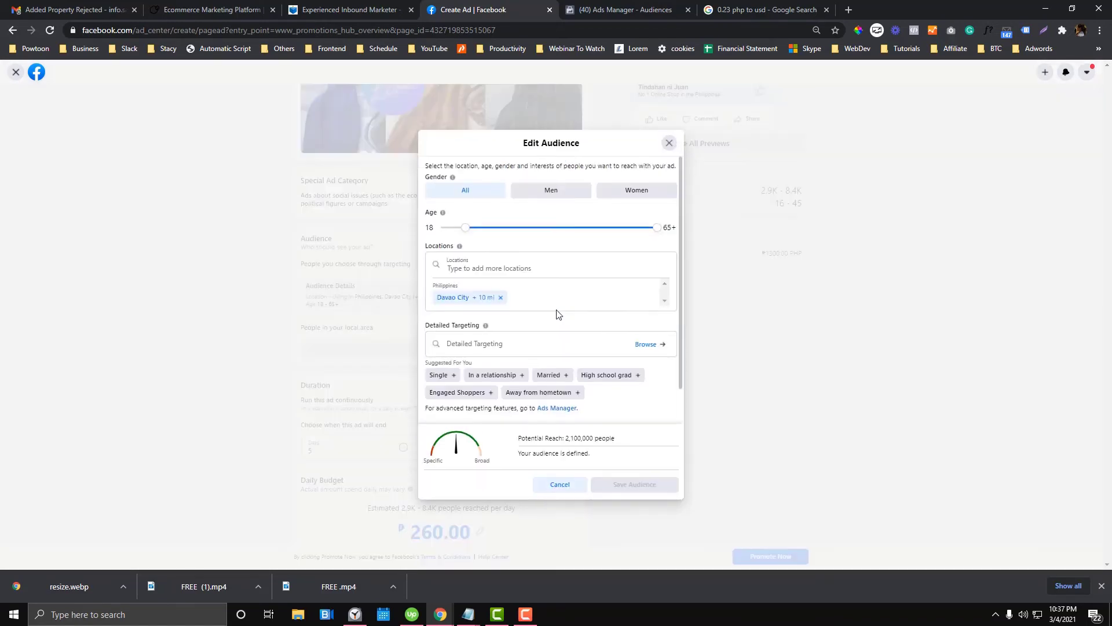
drag(545, 228, 511, 228)
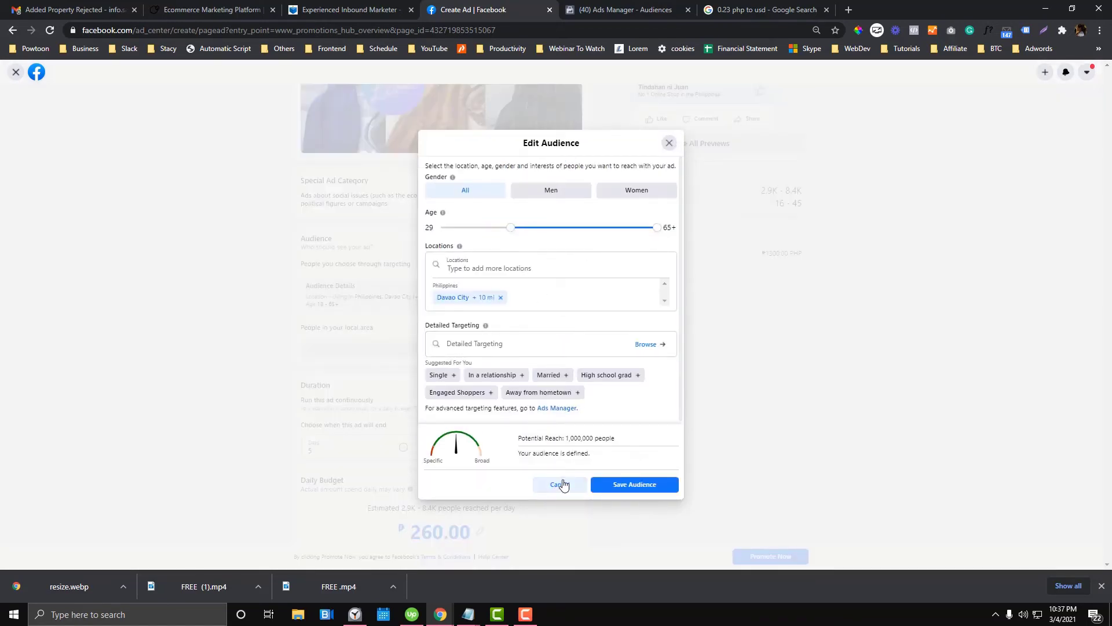
click(546, 343)
text(faceb)
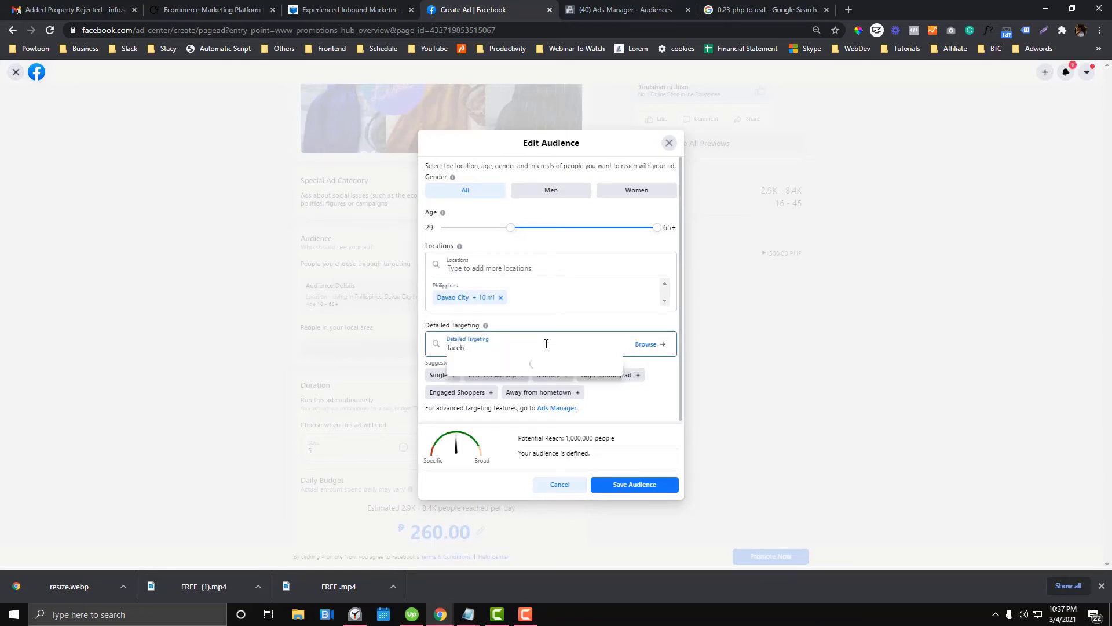
text(ook access)
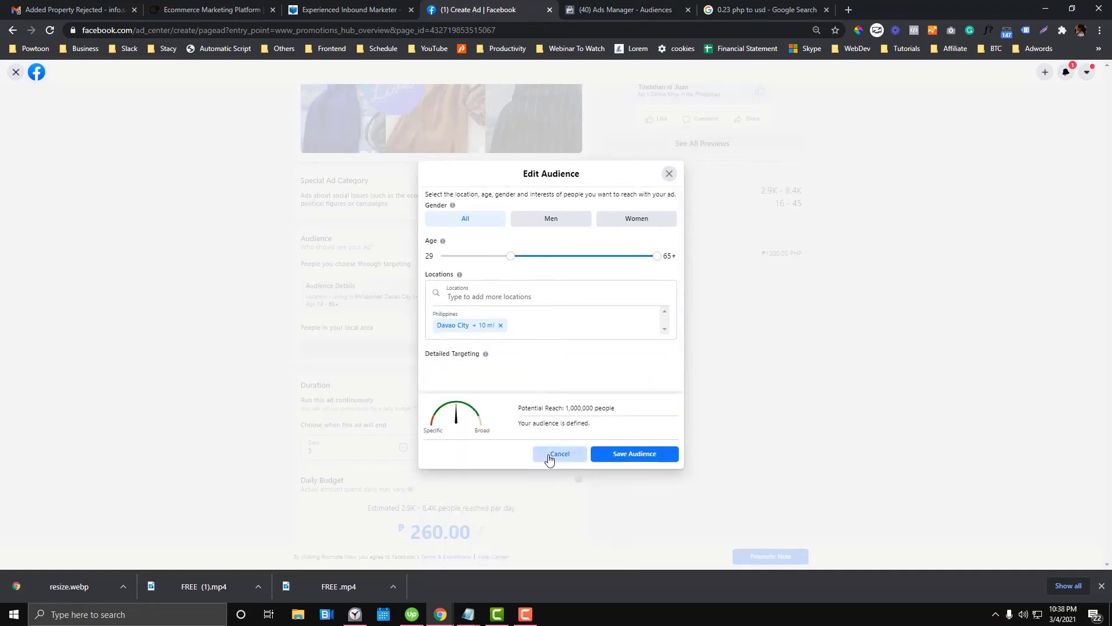
click(552, 454)
- Reopen the audience settings and add the behavior Facebook access (network type): WiFi to the detailed targeting
click(572, 288)
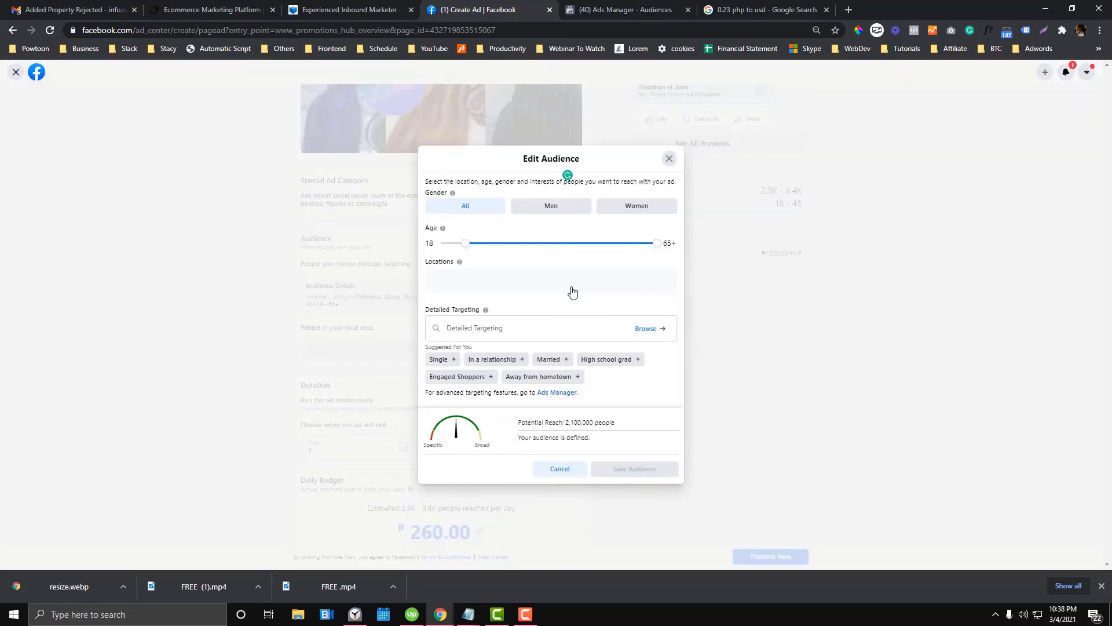
click(534, 341)
text(faceb)
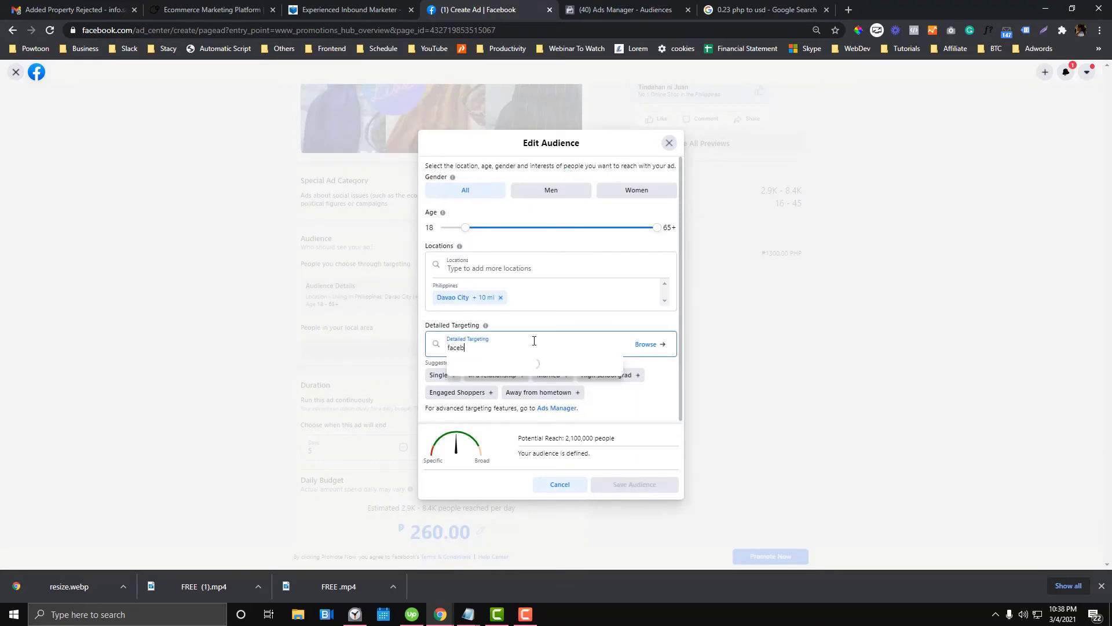
text(ook access)
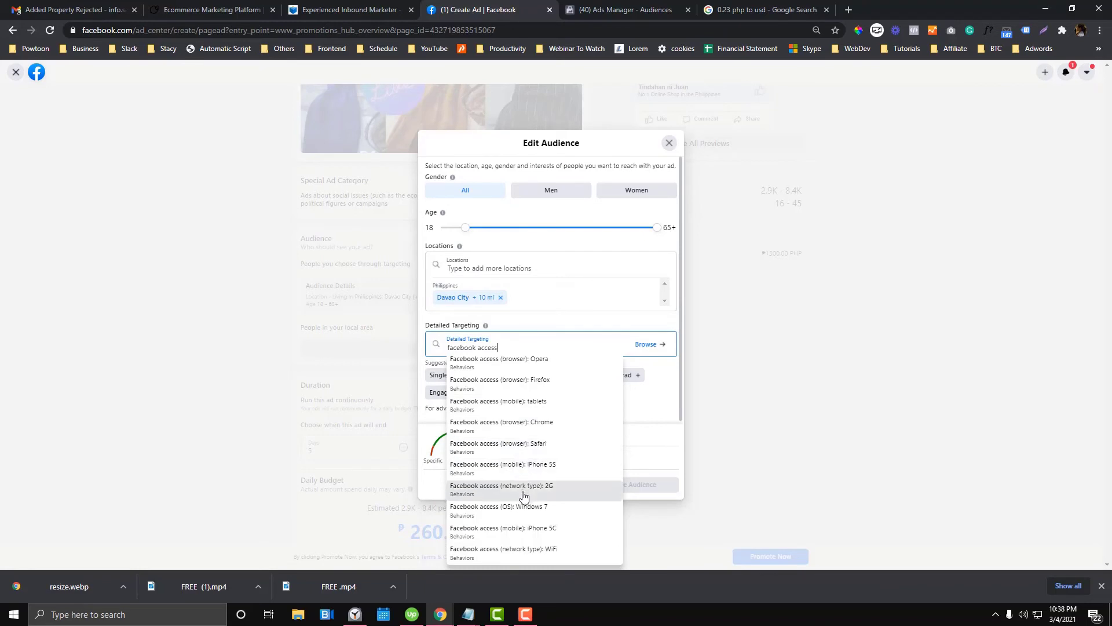
click(517, 555)
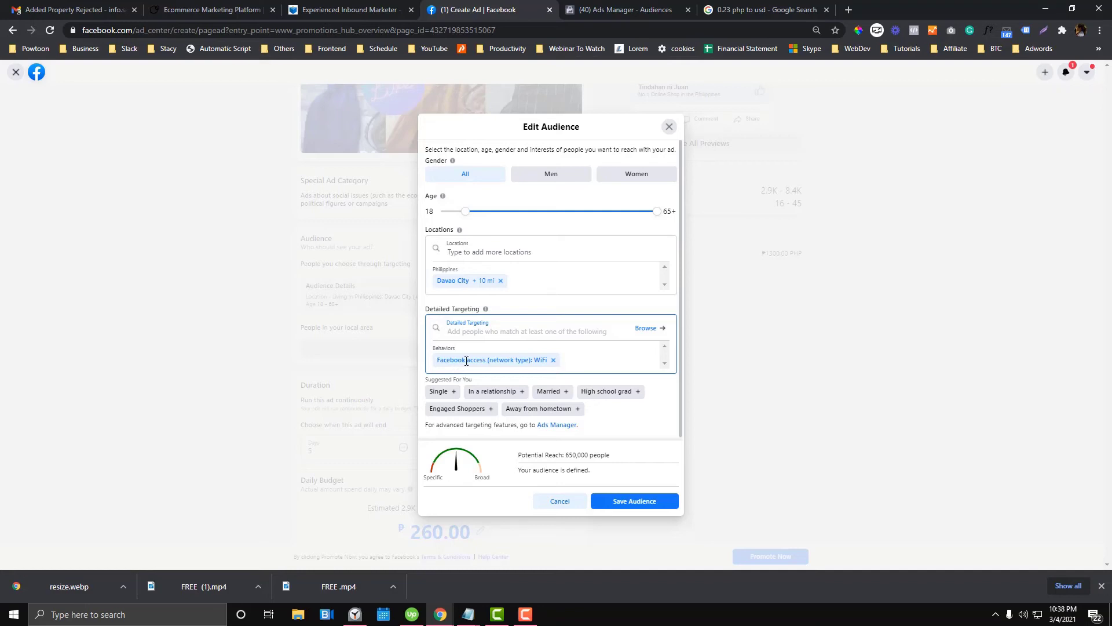
- Look at the Notepad list of targeting types and return to the audience settings
mouse_move(480, 613)
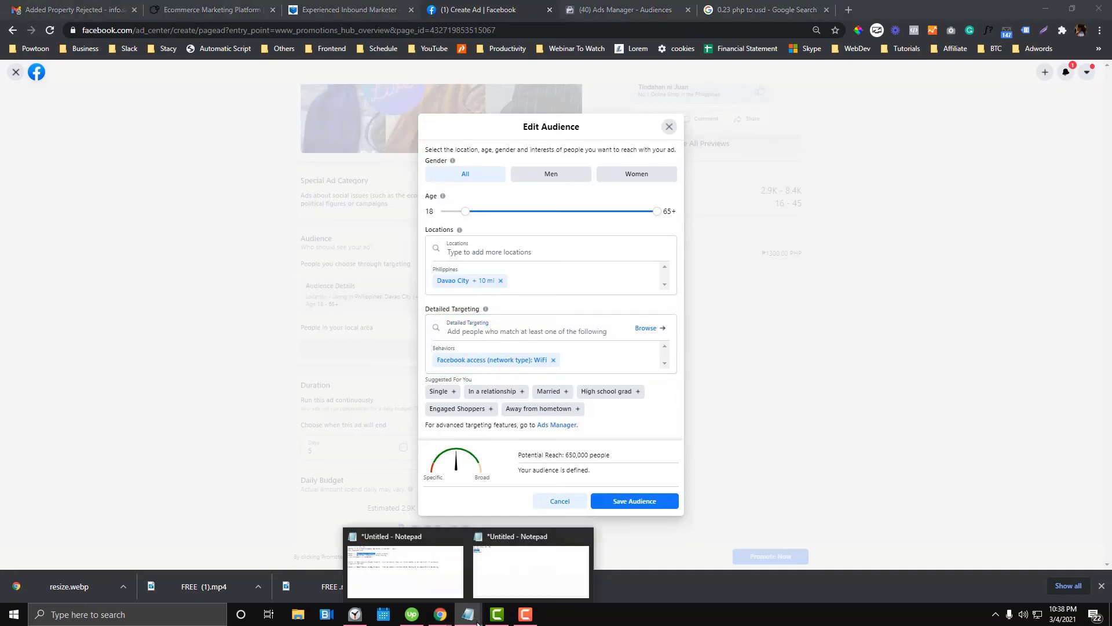
click(418, 582)
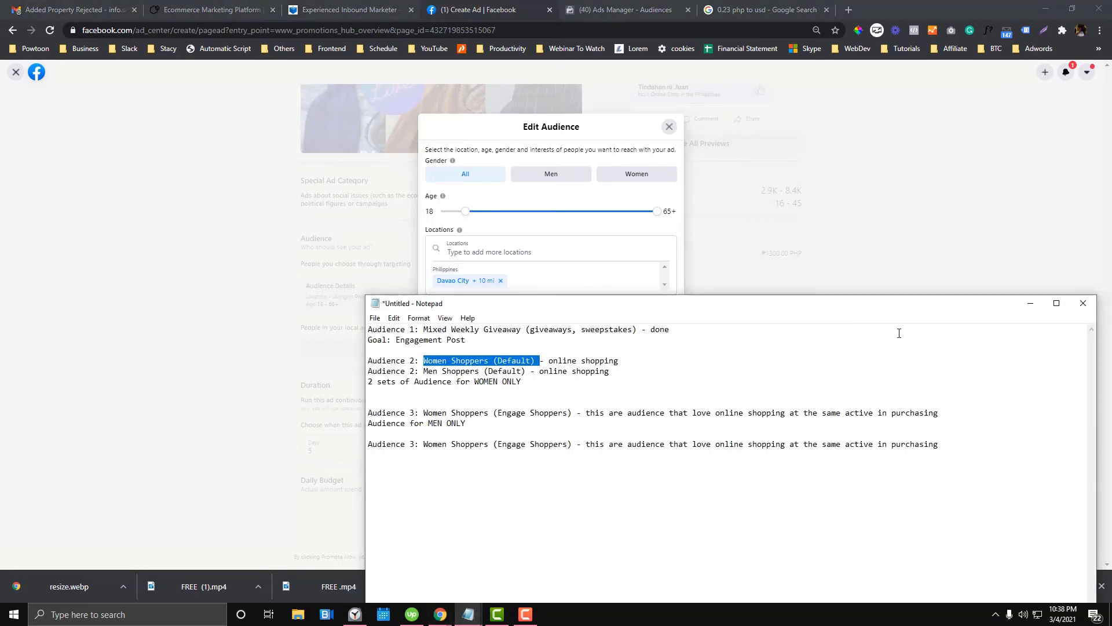
click(1031, 303)
mouse_move(468, 613)
click(515, 568)
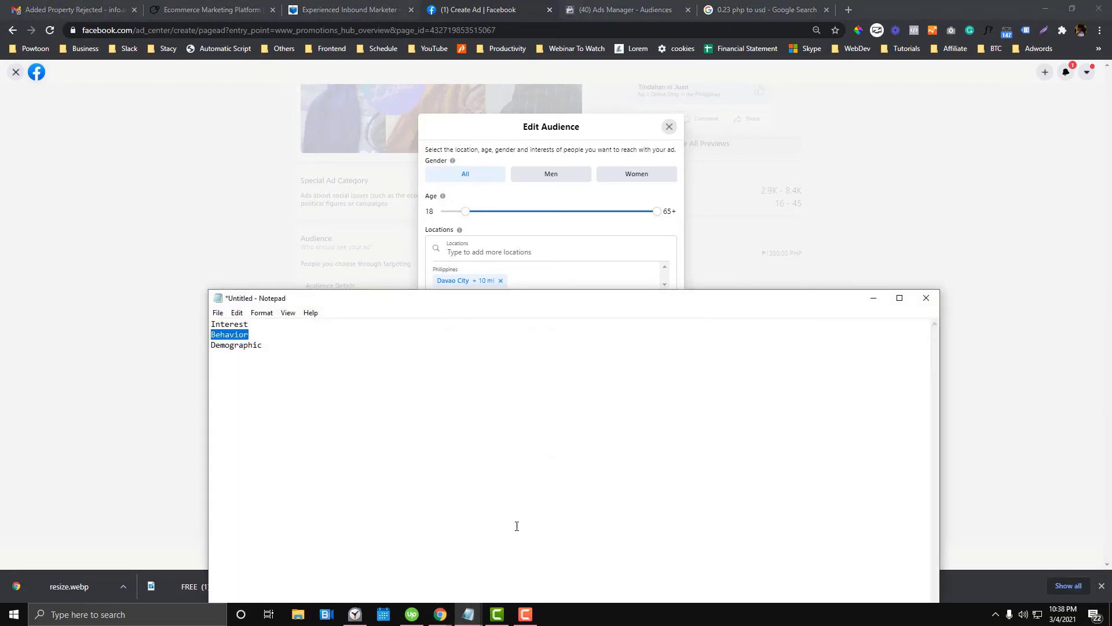
click(606, 233)
- Add the interests Sweepstakes and Giveaways alongside the WiFi access behavior in the detailed targeting
click(509, 328)
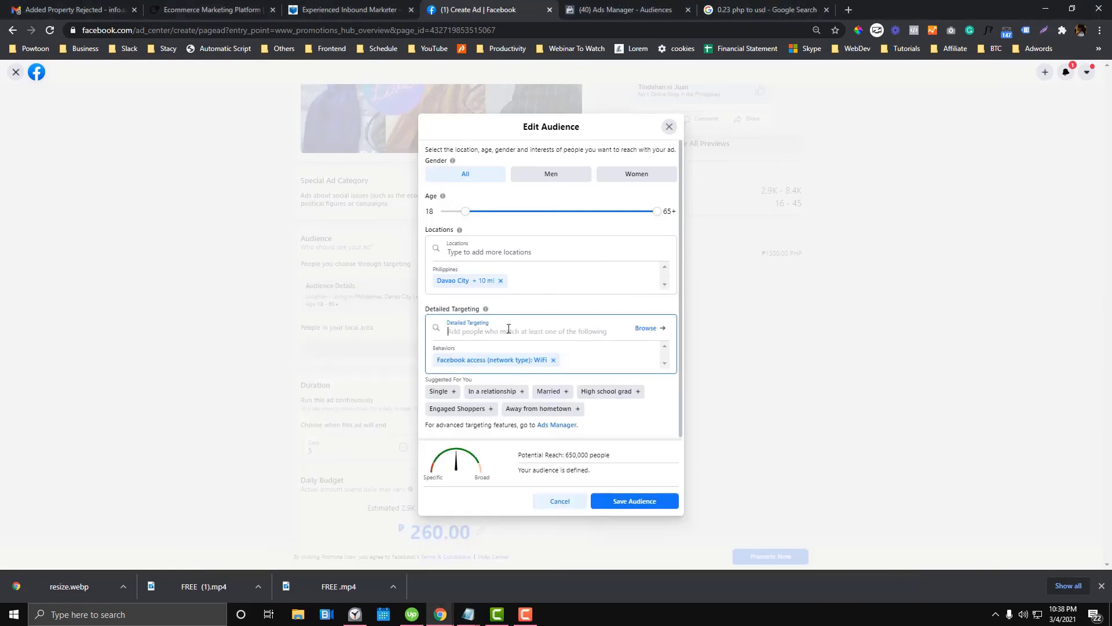
text(swe)
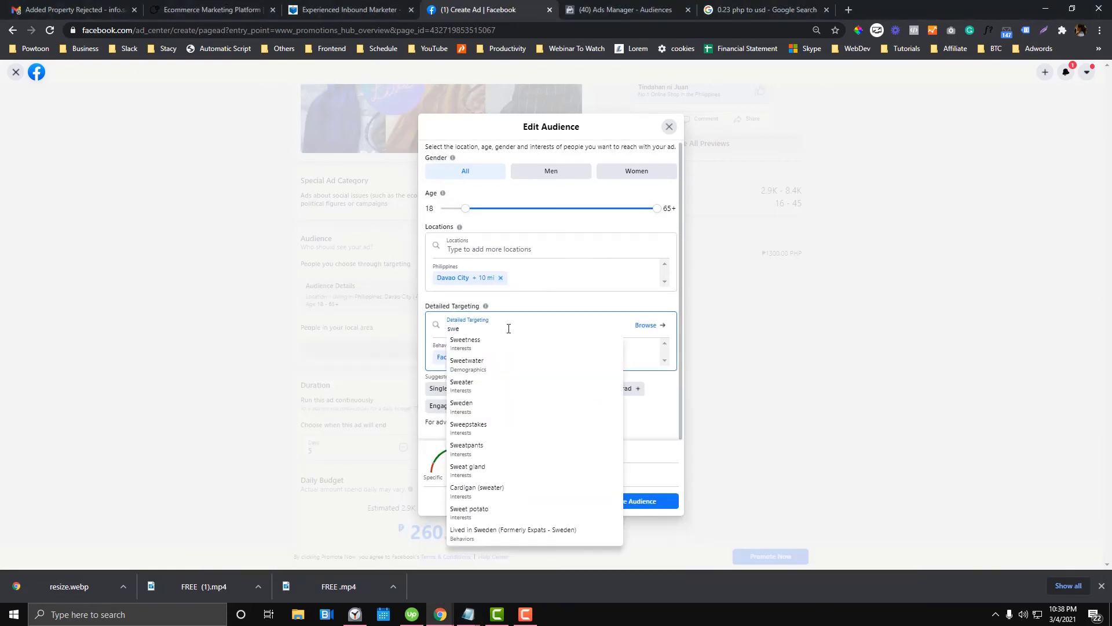
text(ep)
click(513, 341)
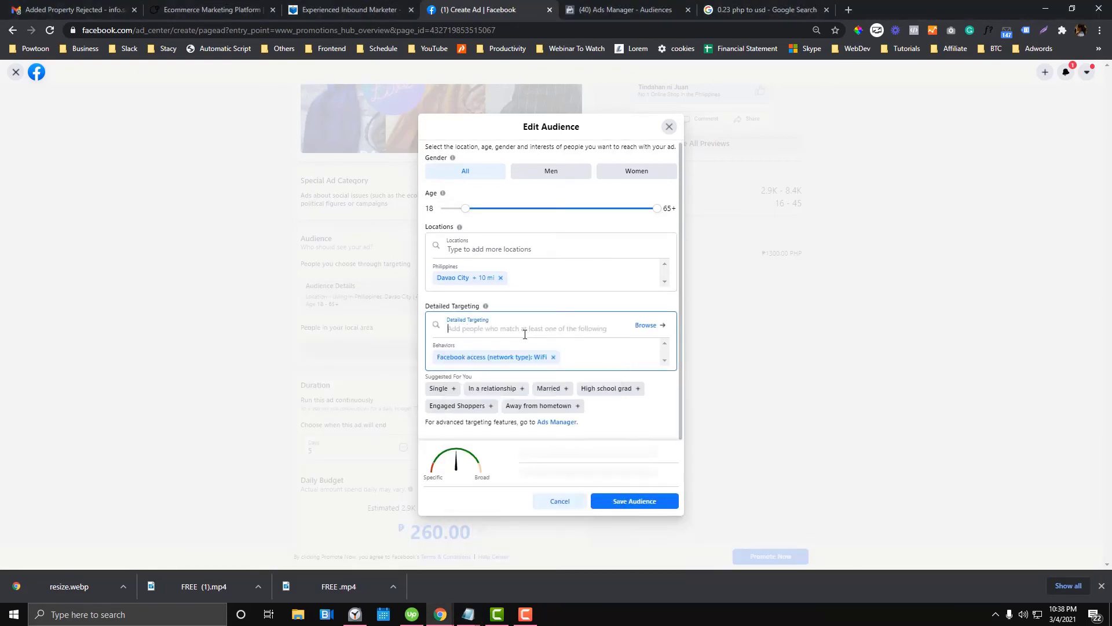
text(giveaway)
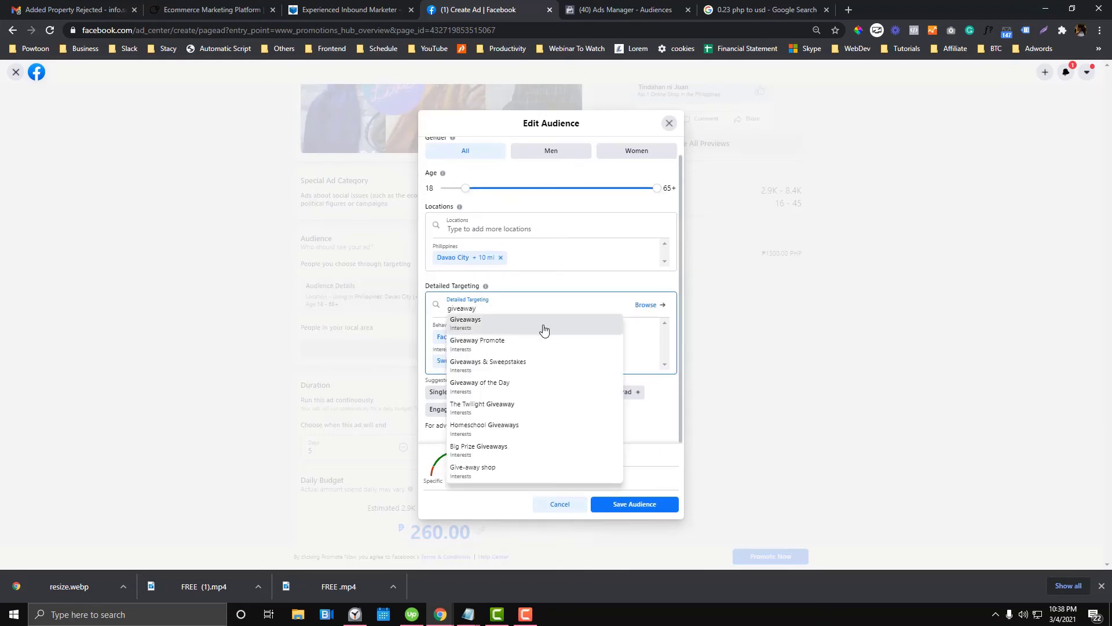
click(544, 328)
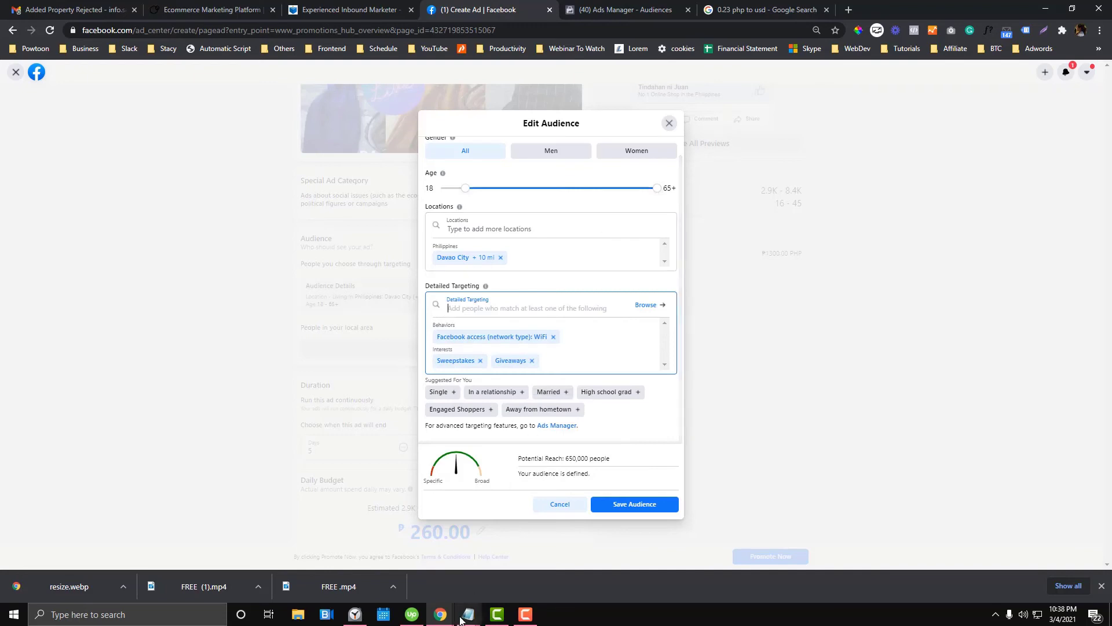
- Switch to the Notepad list of targeting types, highlight Demographic, and return to the audience settings
mouse_move(468, 614)
click(506, 575)
drag(292, 349, 207, 346)
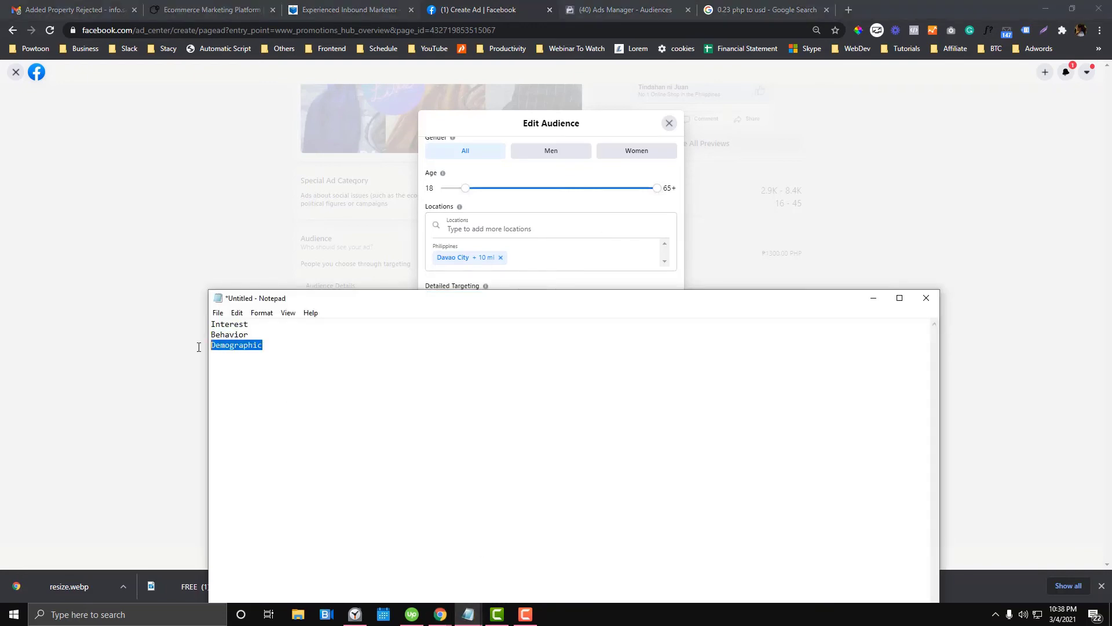
click(873, 300)
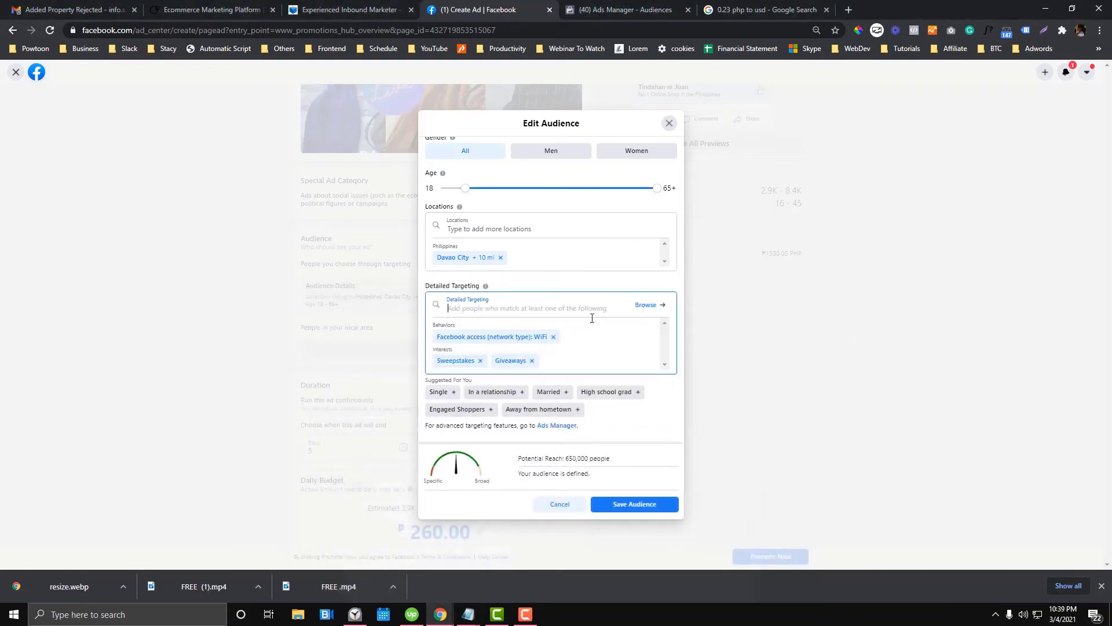
click(500, 309)
text(inter)
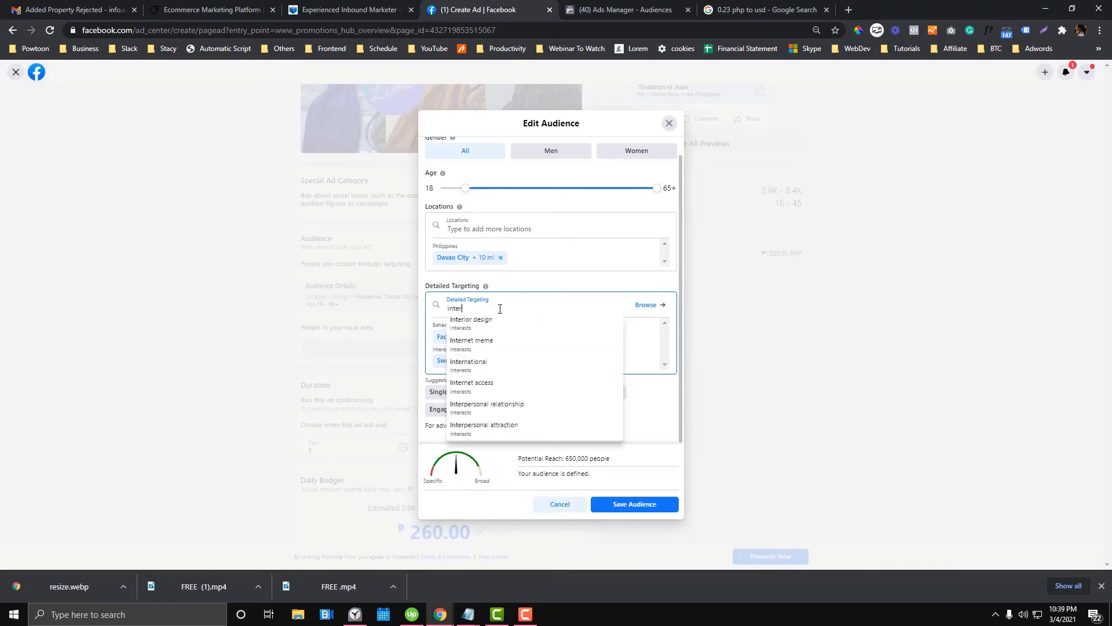
key(ctrl+a)
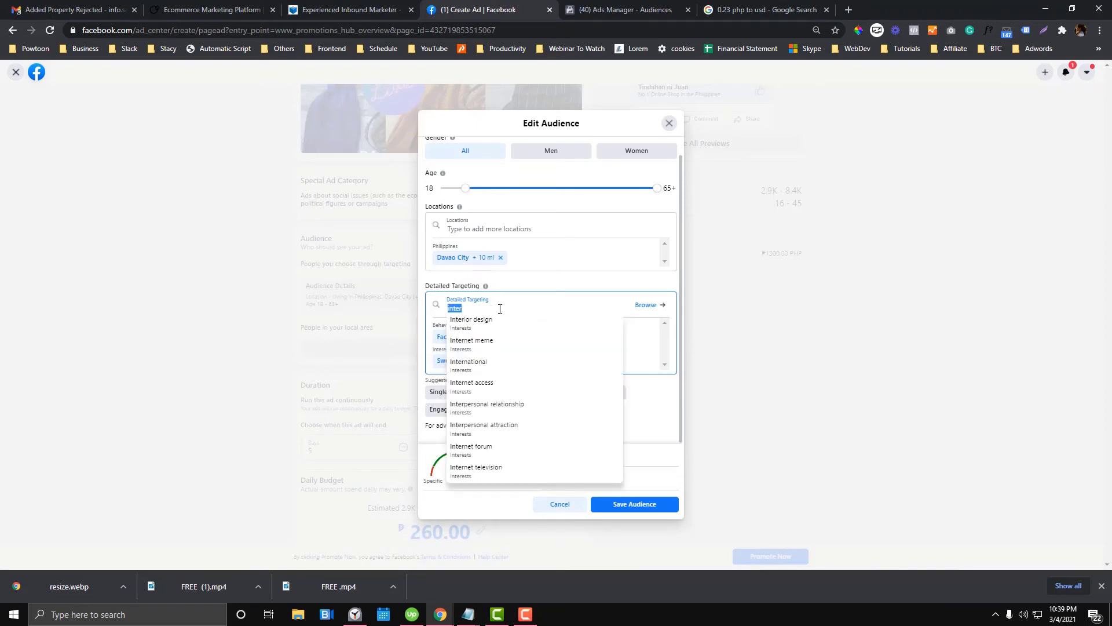
key(BackSpace)
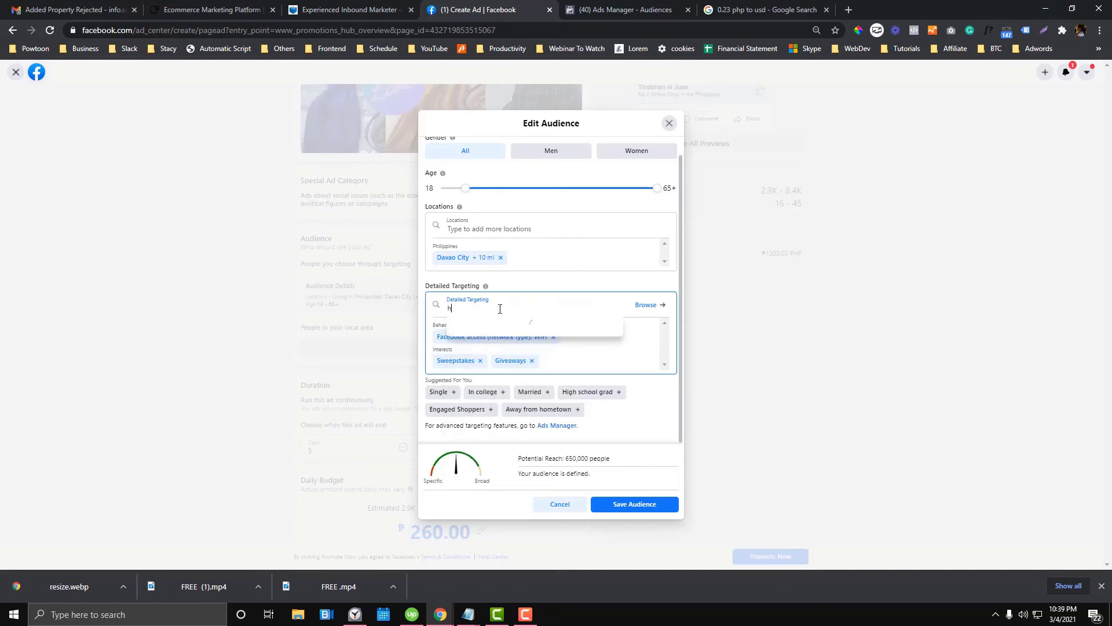
- Search the detailed targeting for "high" and add the demographic High school grad
text(high)
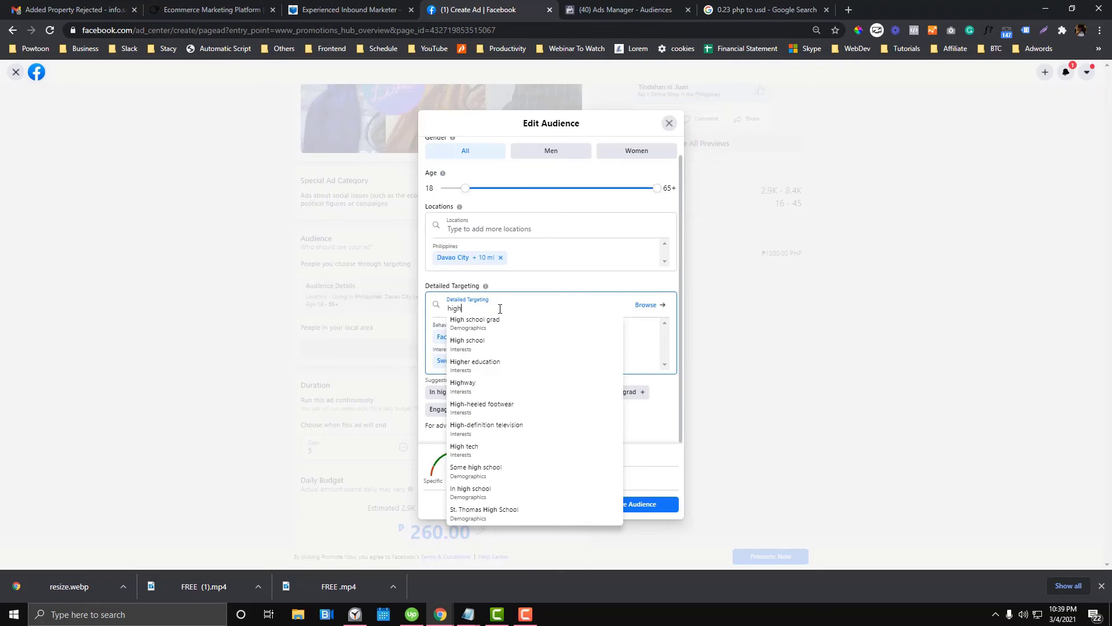
click(496, 322)
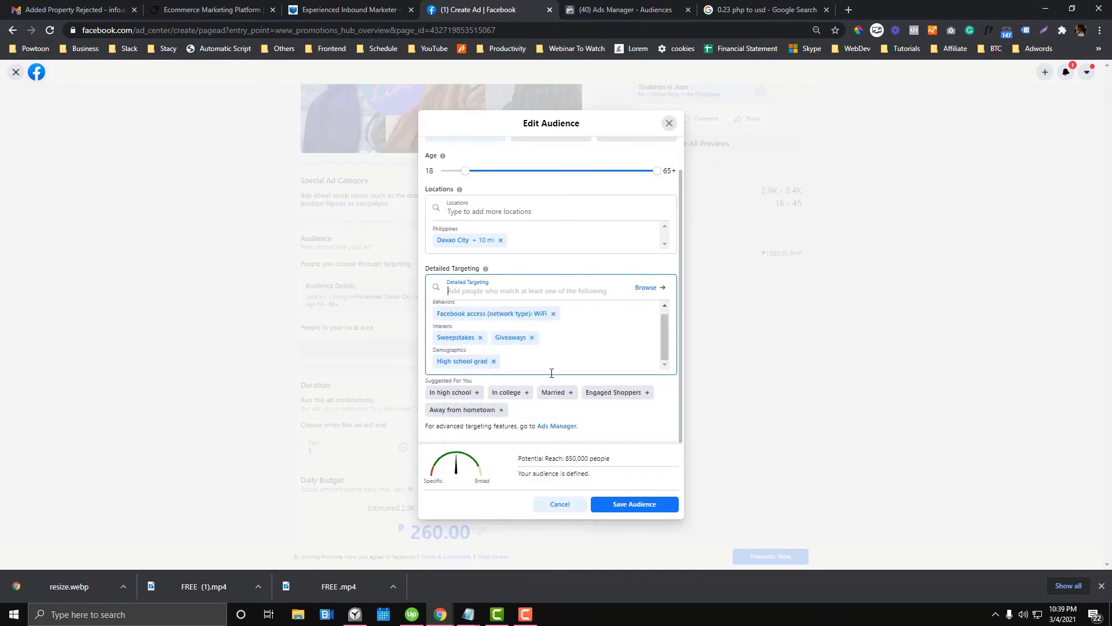
- Review the audience's gender, location and detailed targeting settings, and set the maximum age to 35
scroll(679, 409, up, 2)
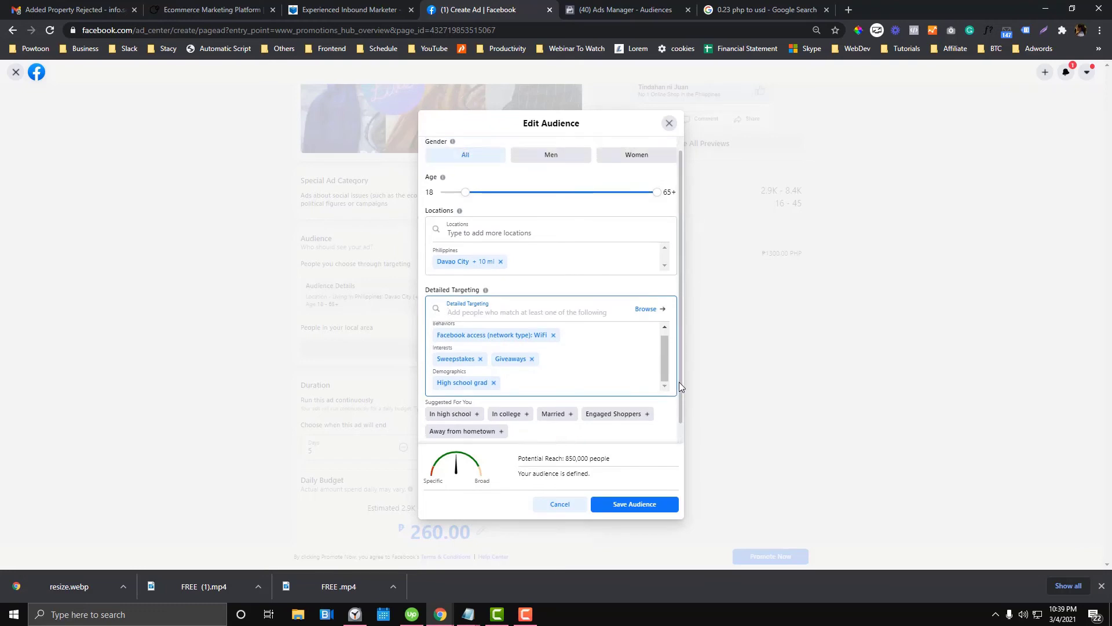
mouse_move(679, 366)
mouse_down()
mouse_move(681, 427)
mouse_move(679, 358)
mouse_up()
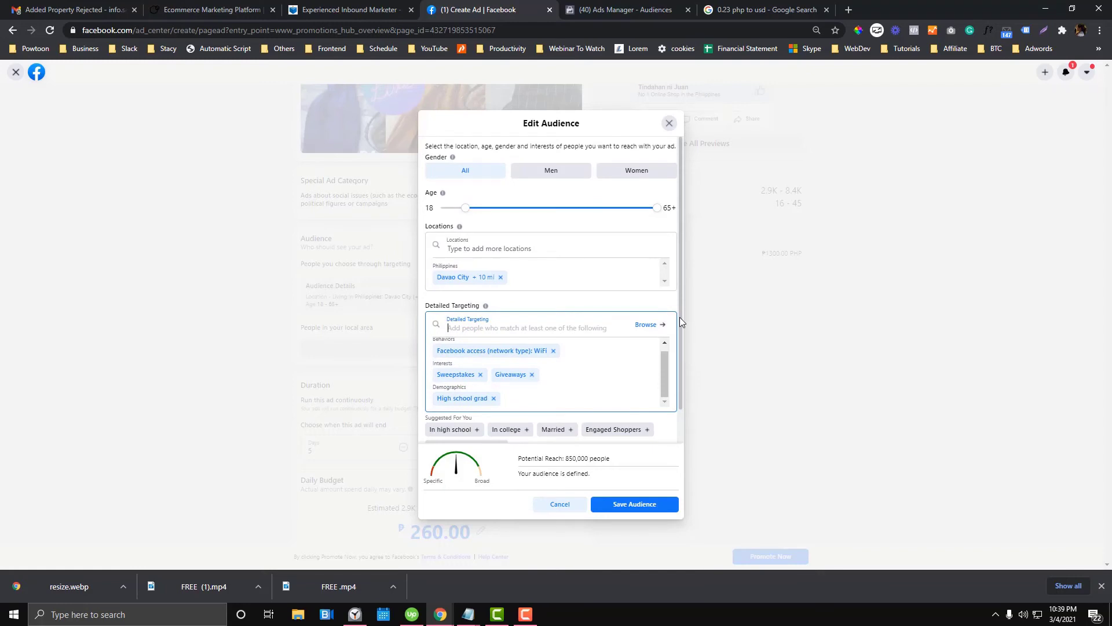
drag(679, 341, 673, 423)
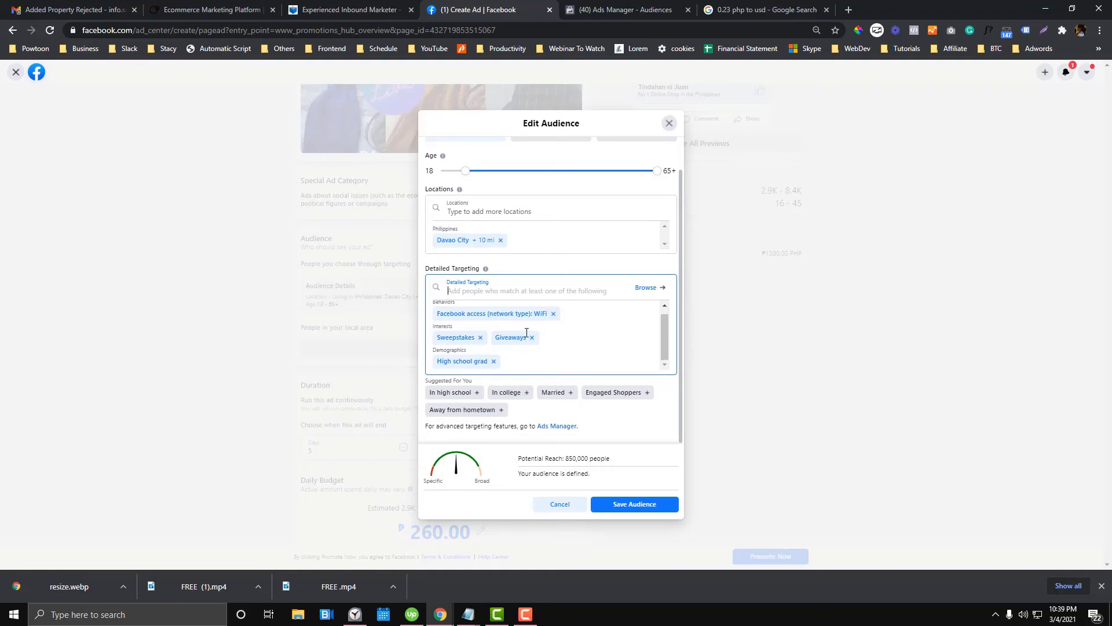
scroll(526, 334, up, 1)
scroll(529, 277, up, 2)
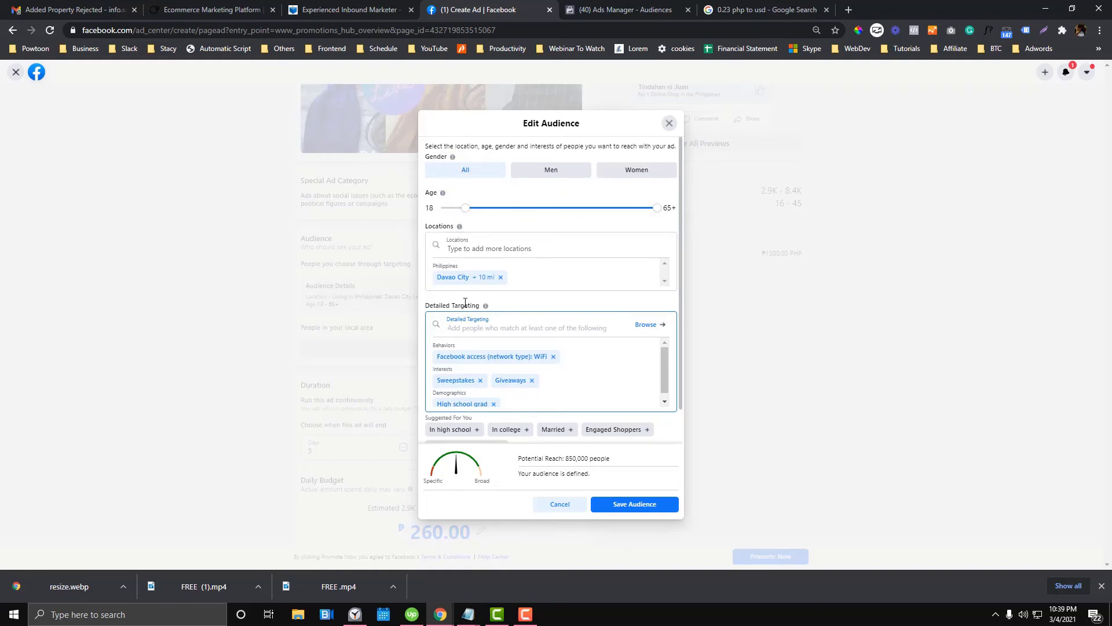
scroll(625, 298, down, 1)
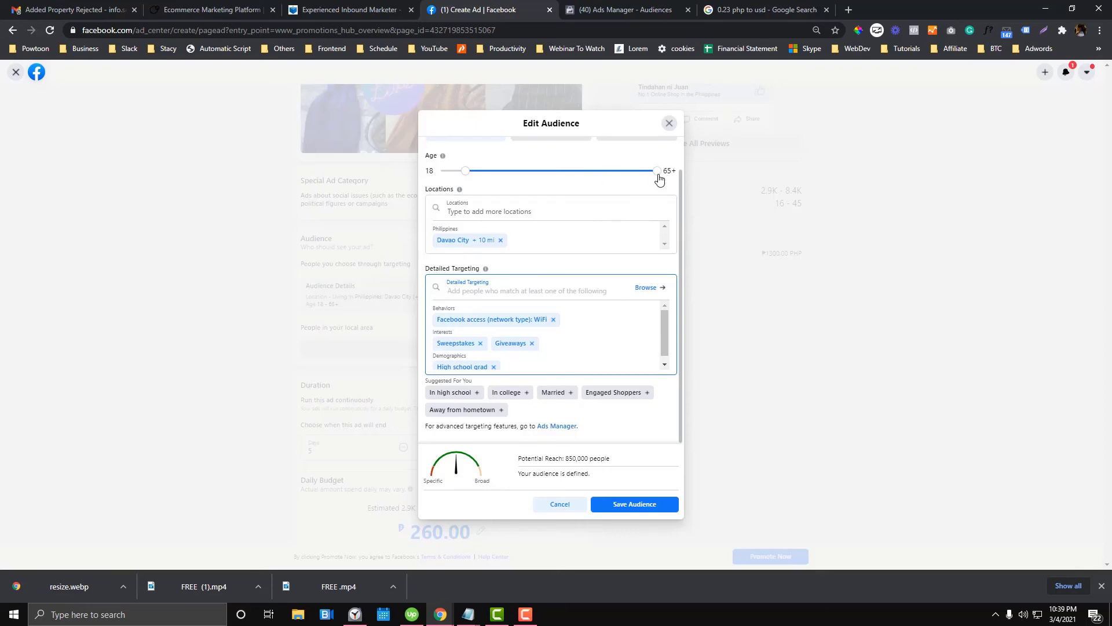
drag(656, 171, 536, 175)
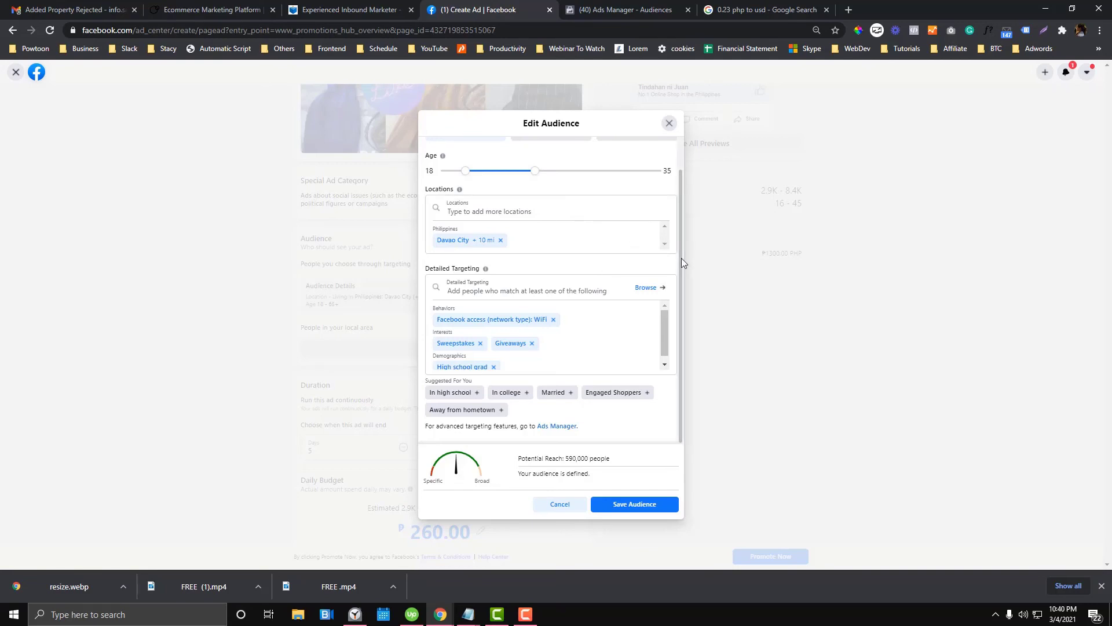
- Check the audience's gender, age, location and detailed targeting settings, and save the audience
scroll(681, 258, up, 2)
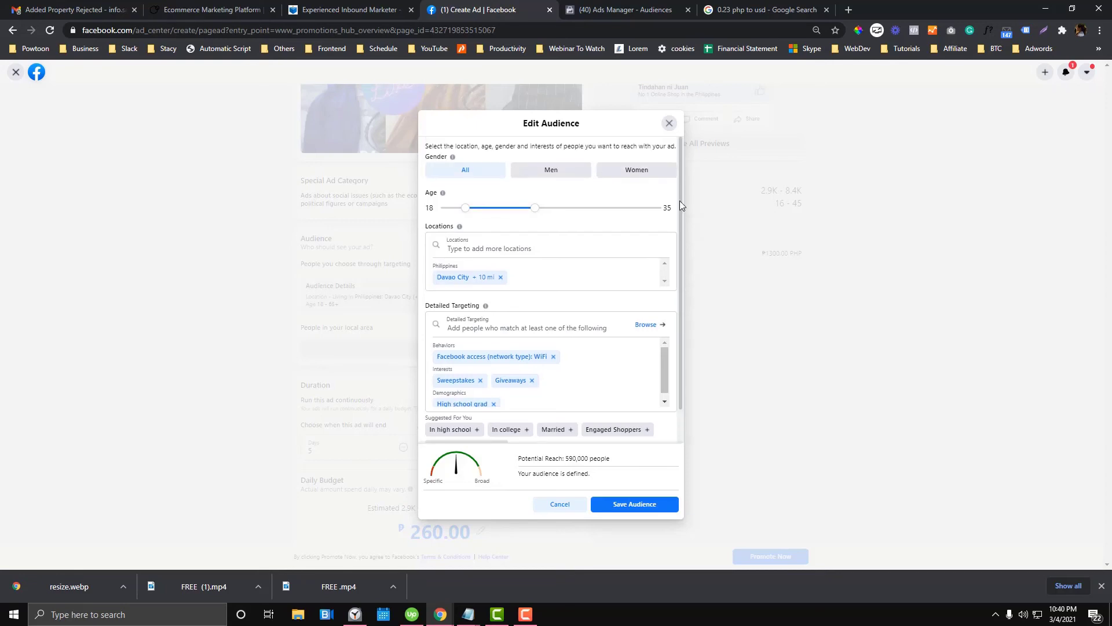
scroll(680, 243, down, 2)
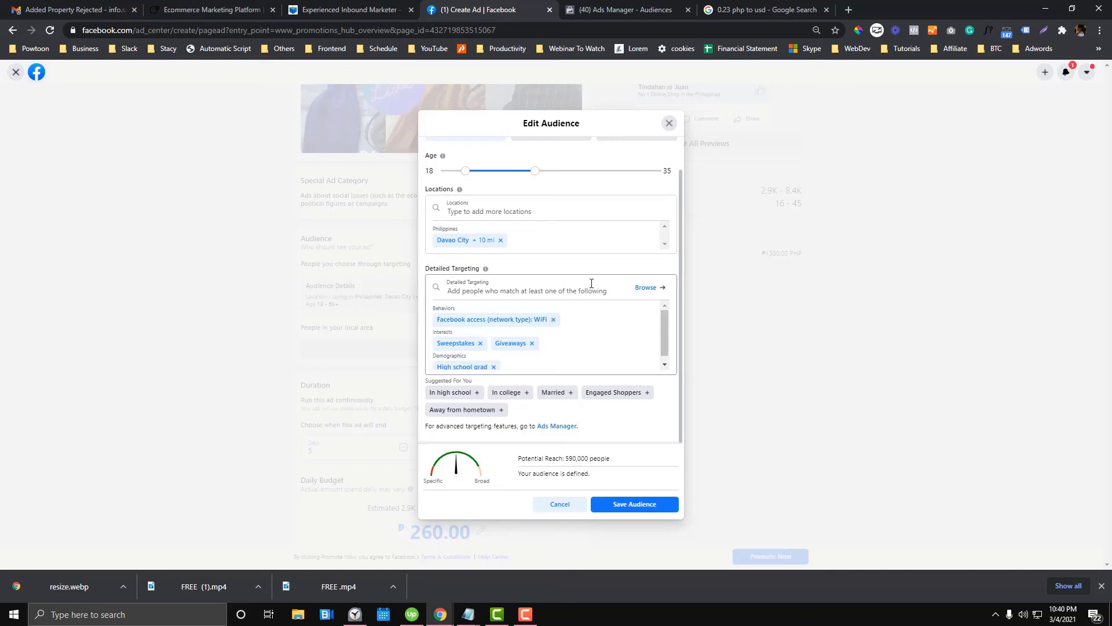
scroll(592, 283, up, 2)
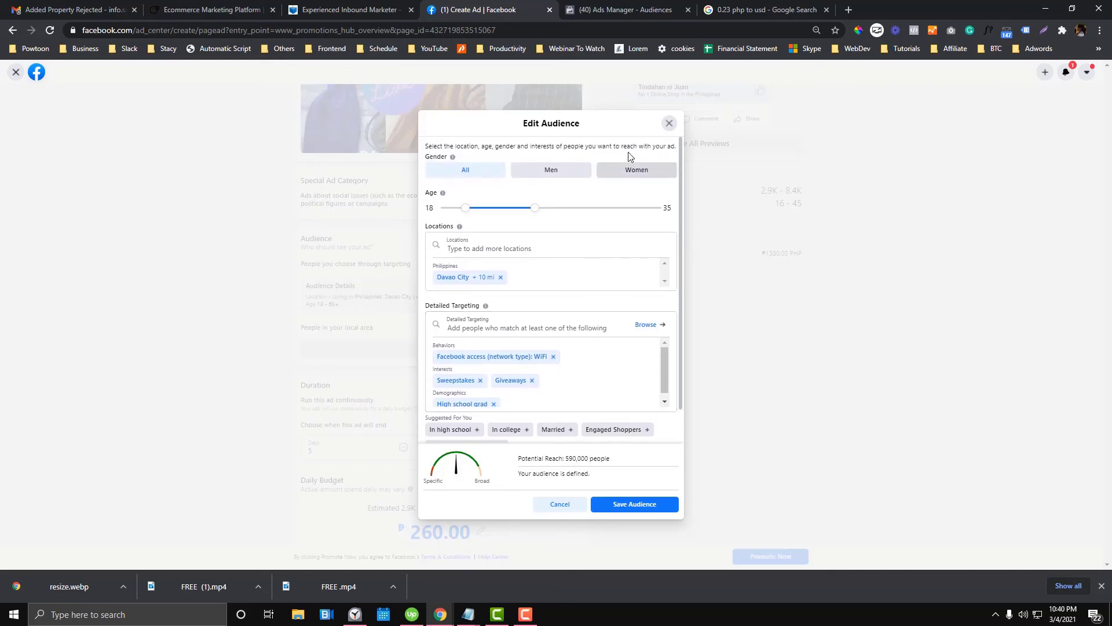
scroll(598, 307, down, 1)
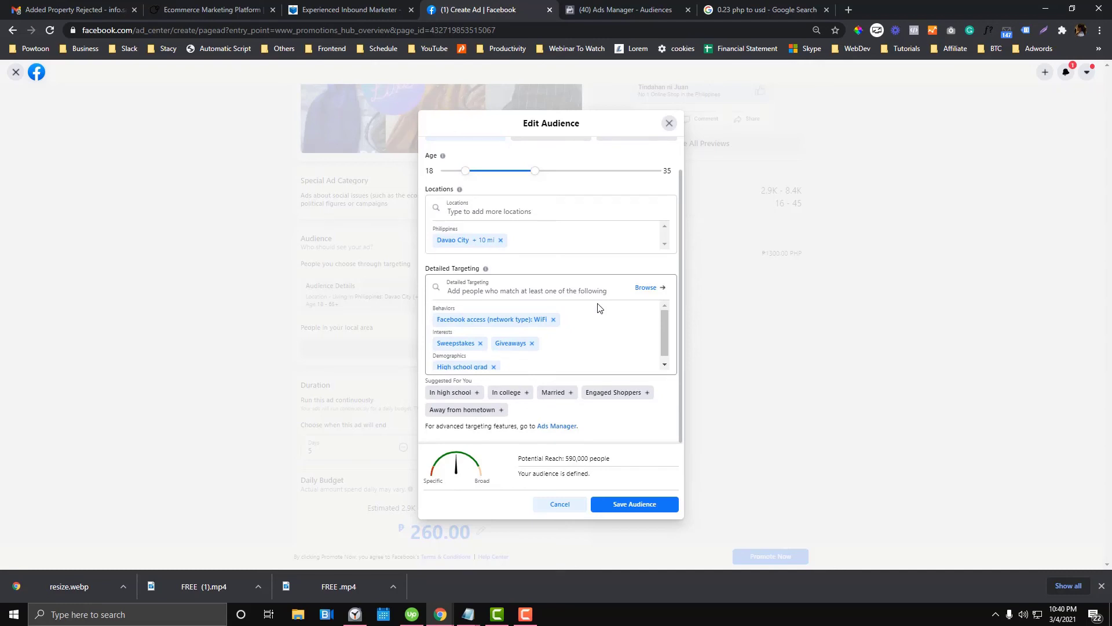
scroll(598, 305, up, 1)
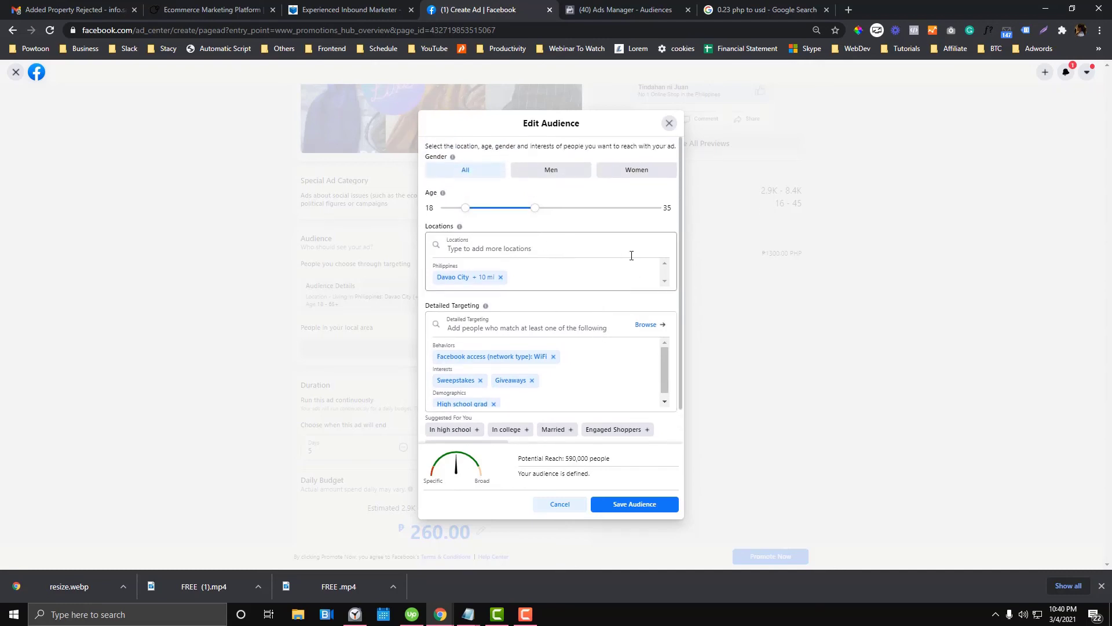
scroll(642, 312, down, 1)
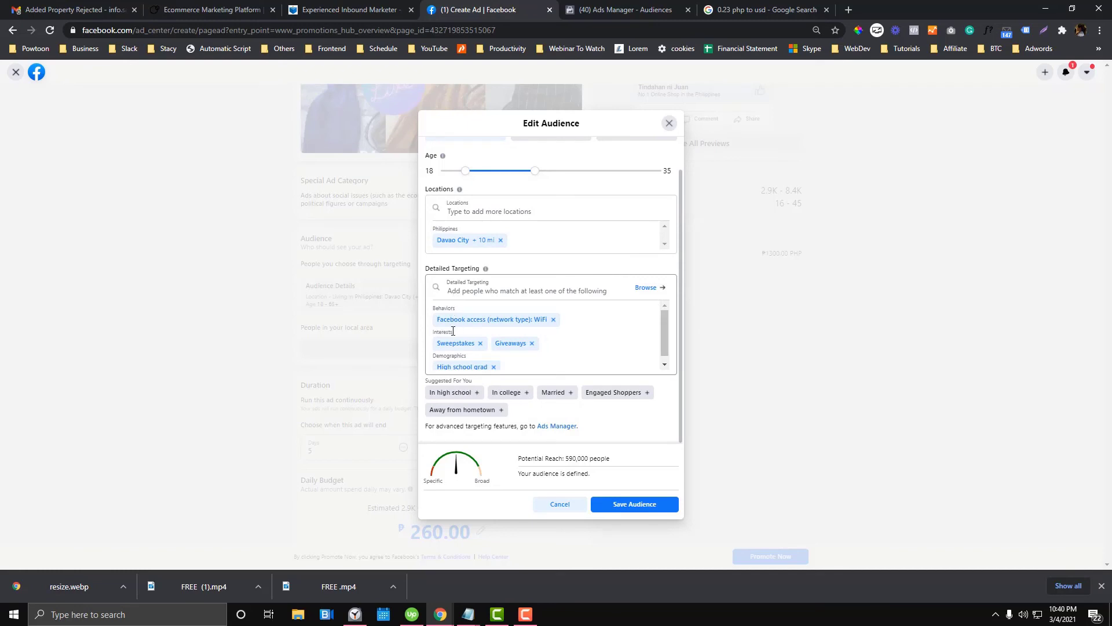
scroll(456, 338, down, 1)
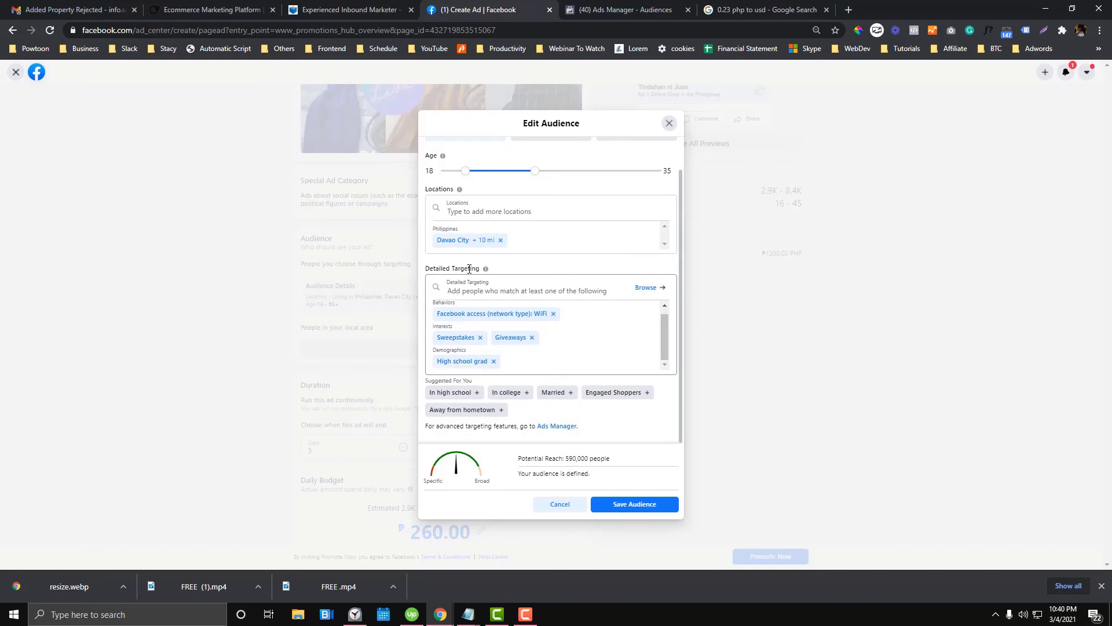
scroll(469, 268, up, 1)
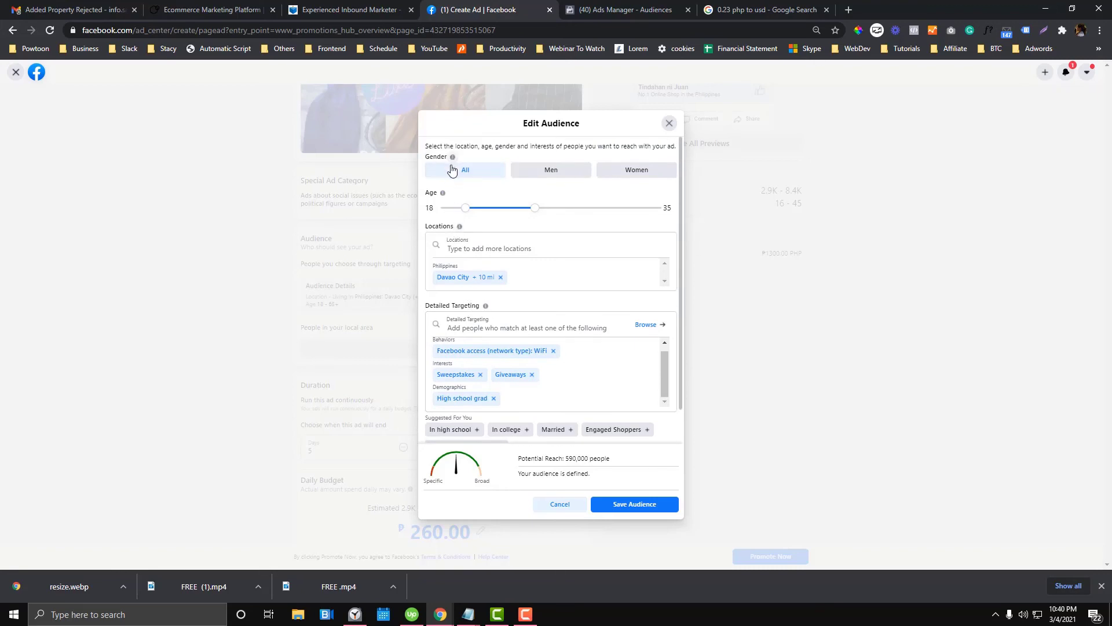
scroll(551, 419, down, 1)
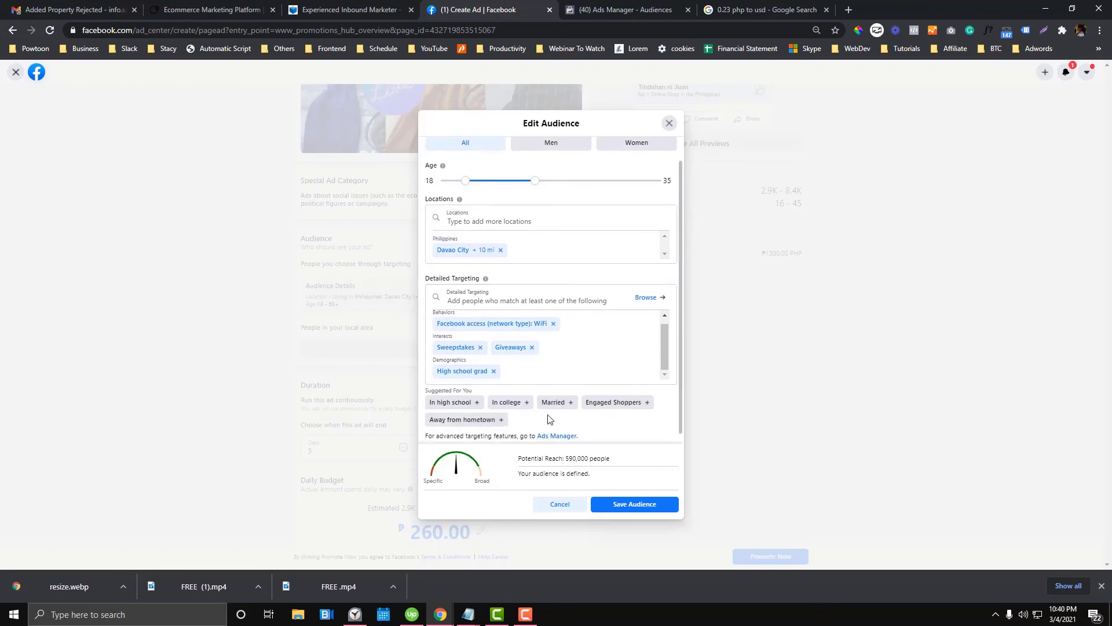
click(631, 503)
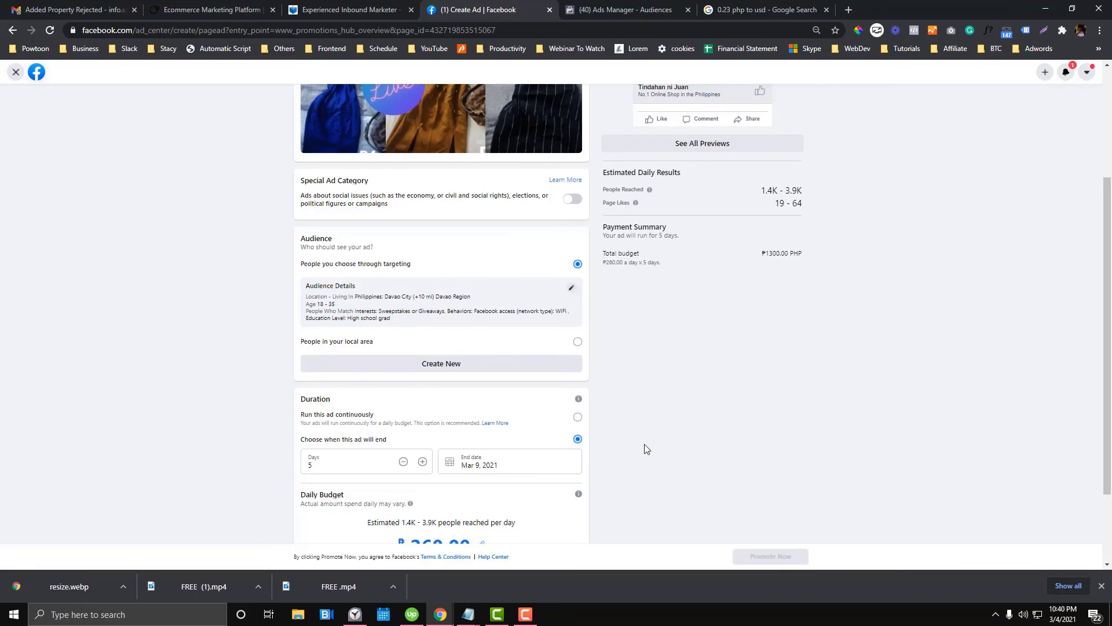
- Review the ad's creative, audience details, duration and daily budget, staying in the ad setup instead of leaving it
scroll(529, 377, up, 5)
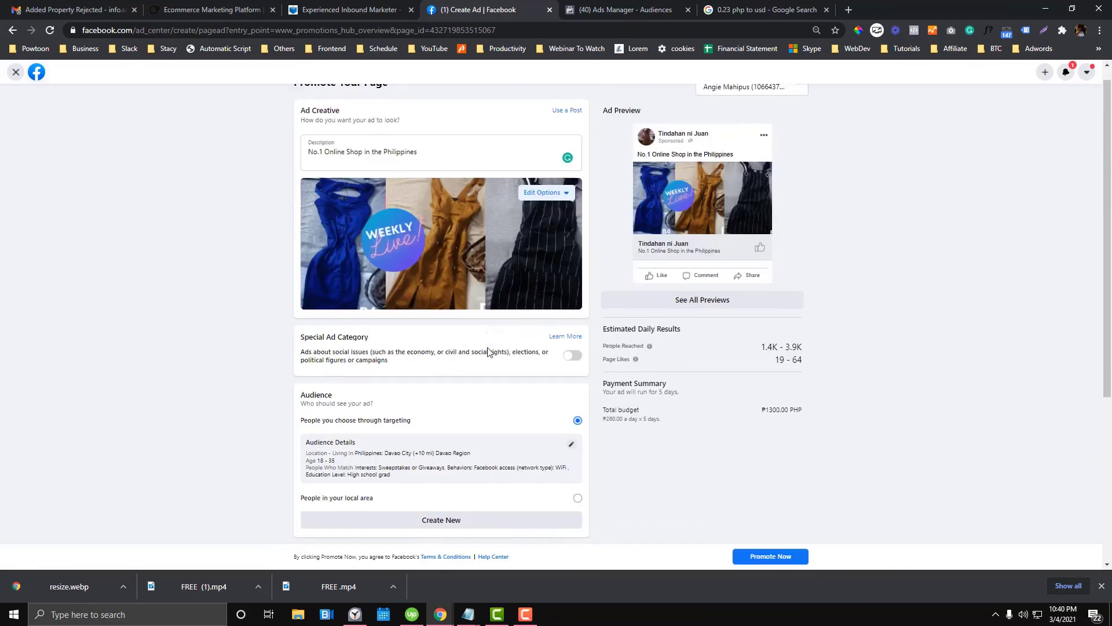
scroll(487, 351, down, 3)
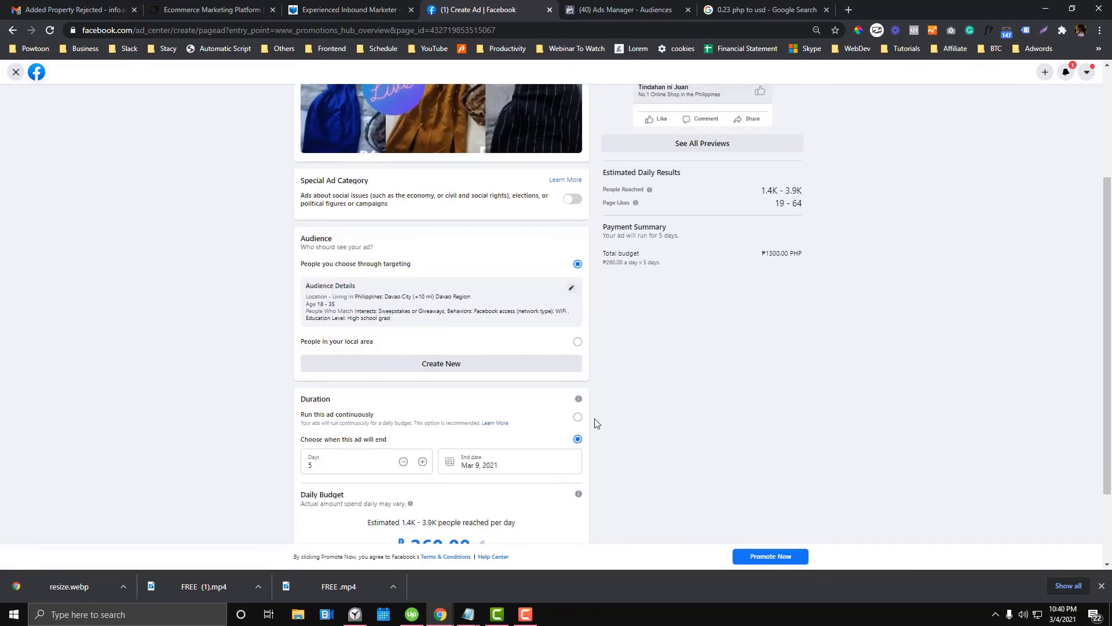
scroll(596, 423, down, 1)
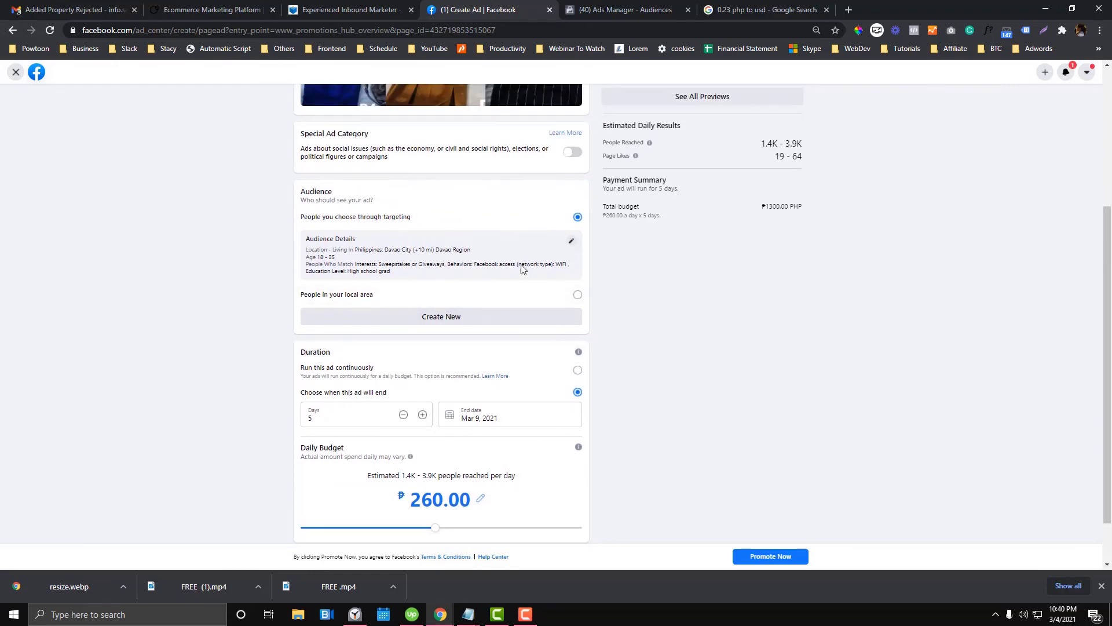
scroll(501, 241, up, 5)
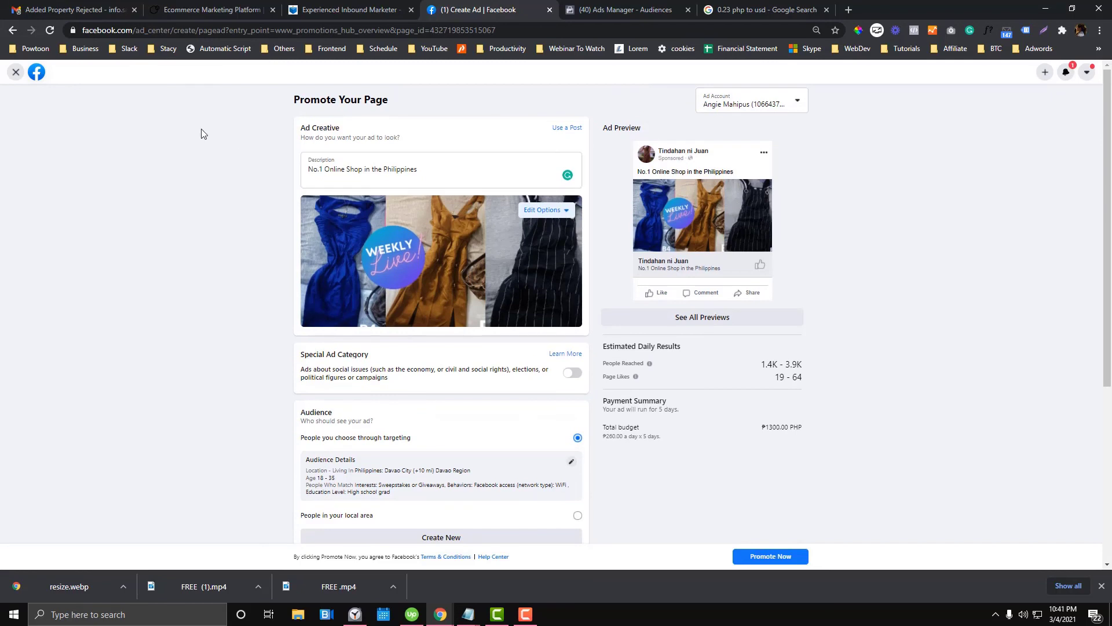
click(15, 72)
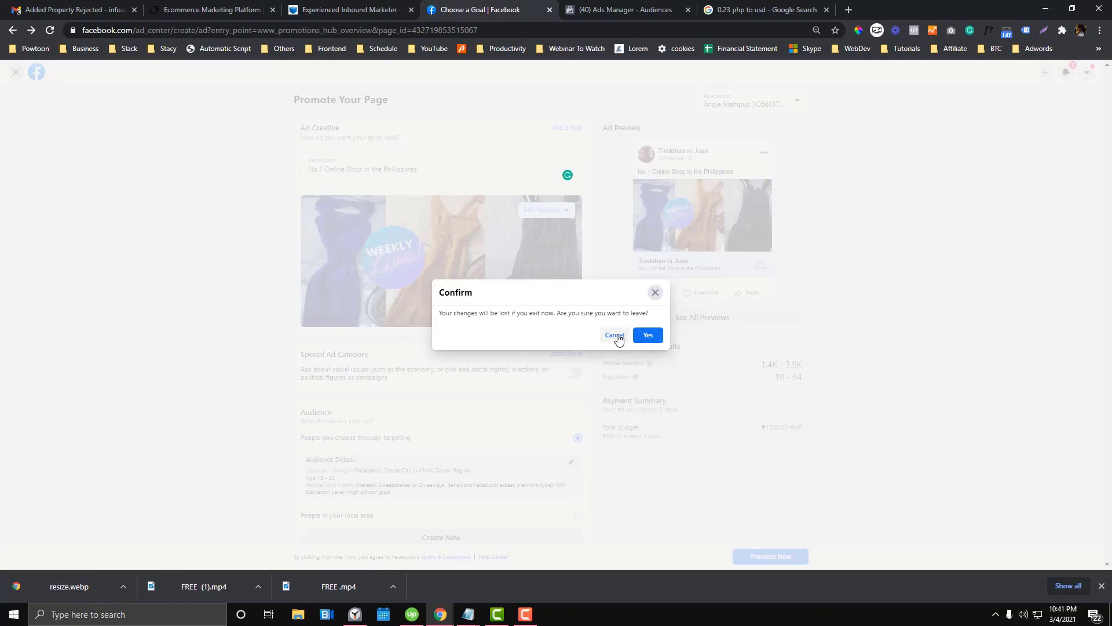
click(654, 293)
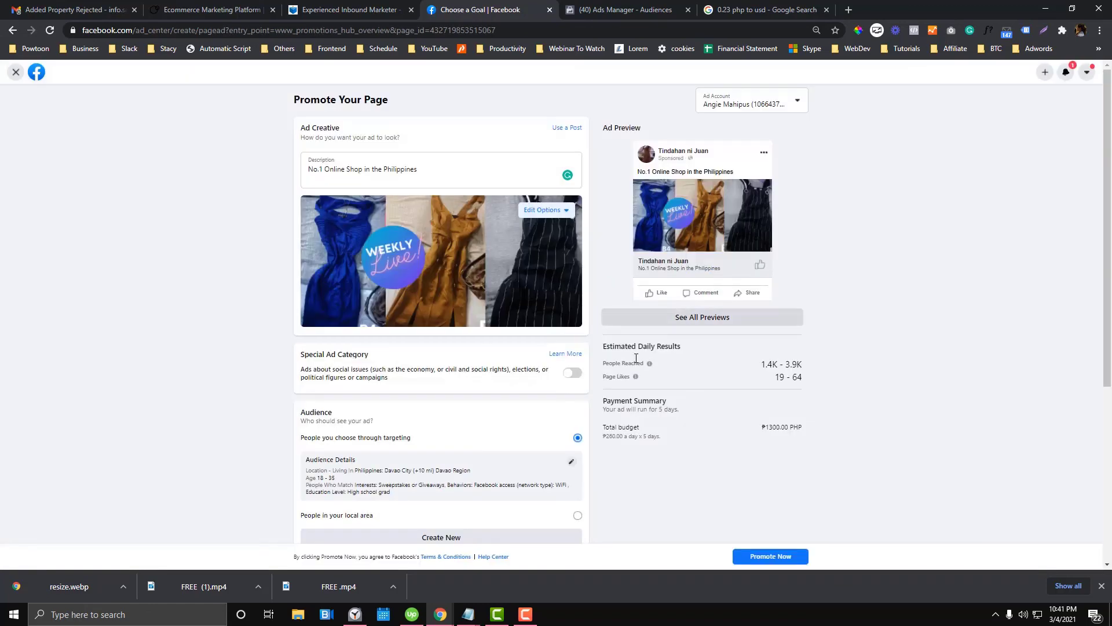
scroll(573, 377, down, 2)
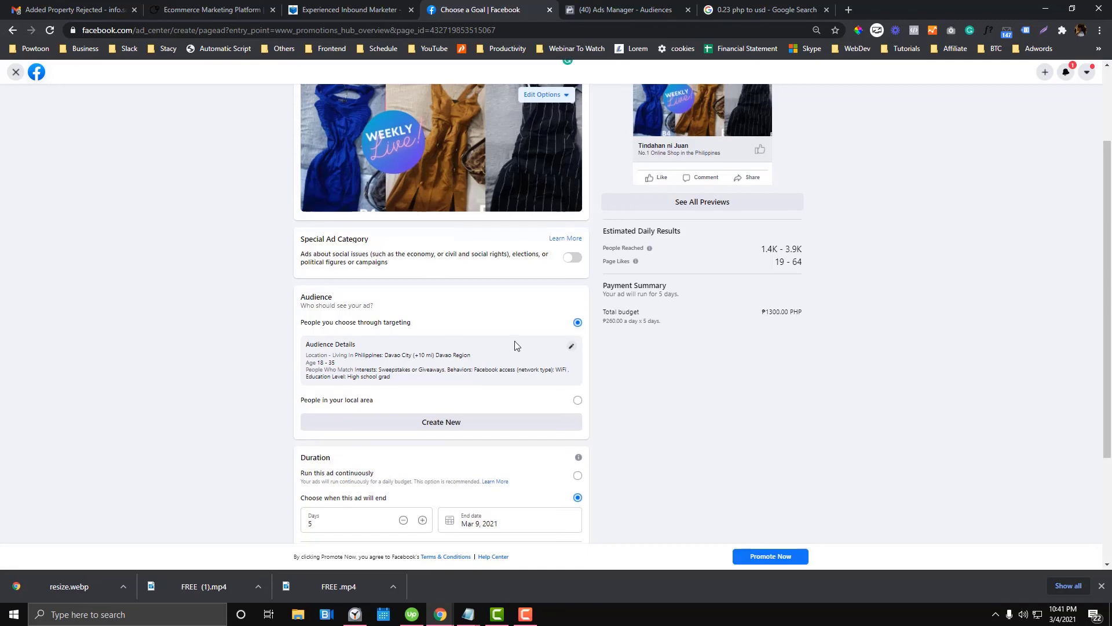
scroll(518, 346, up, 2)
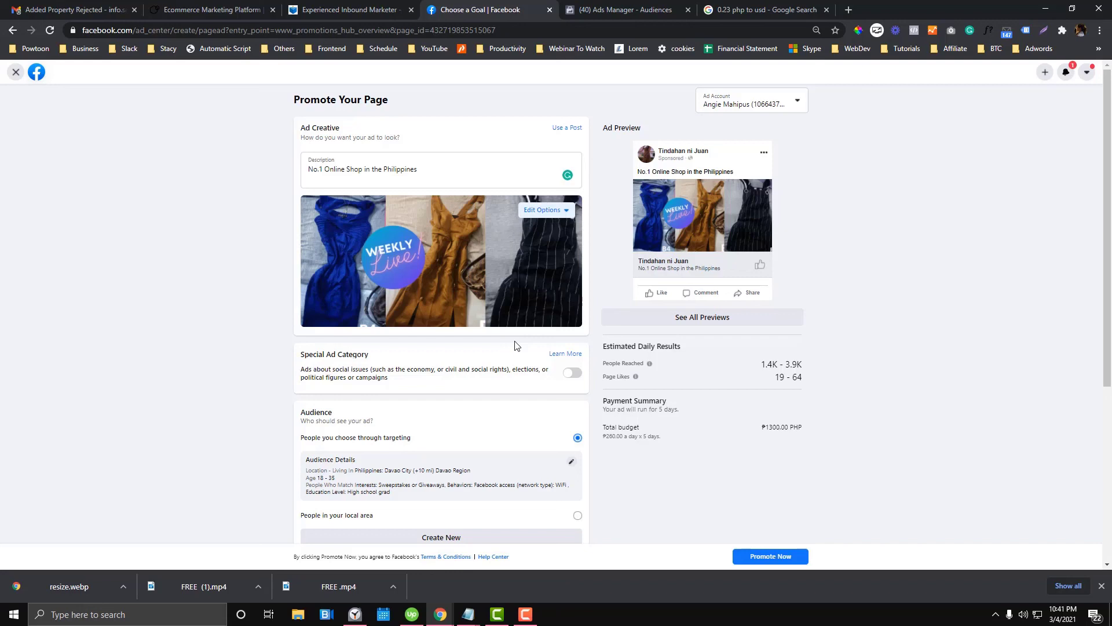
scroll(517, 345, down, 1)
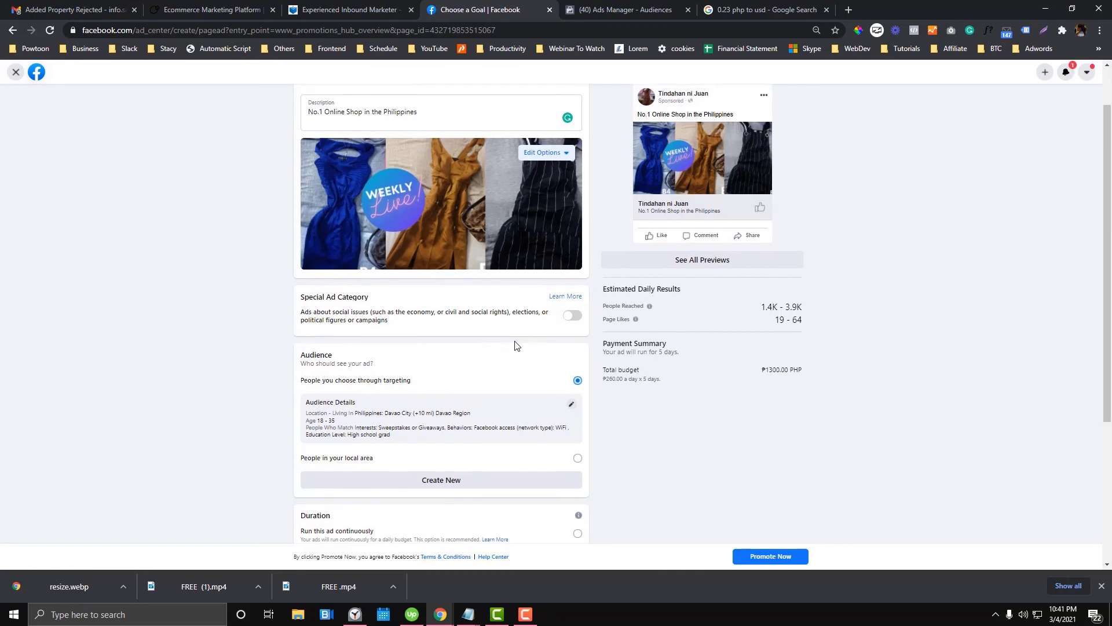
scroll(516, 345, up, 1)
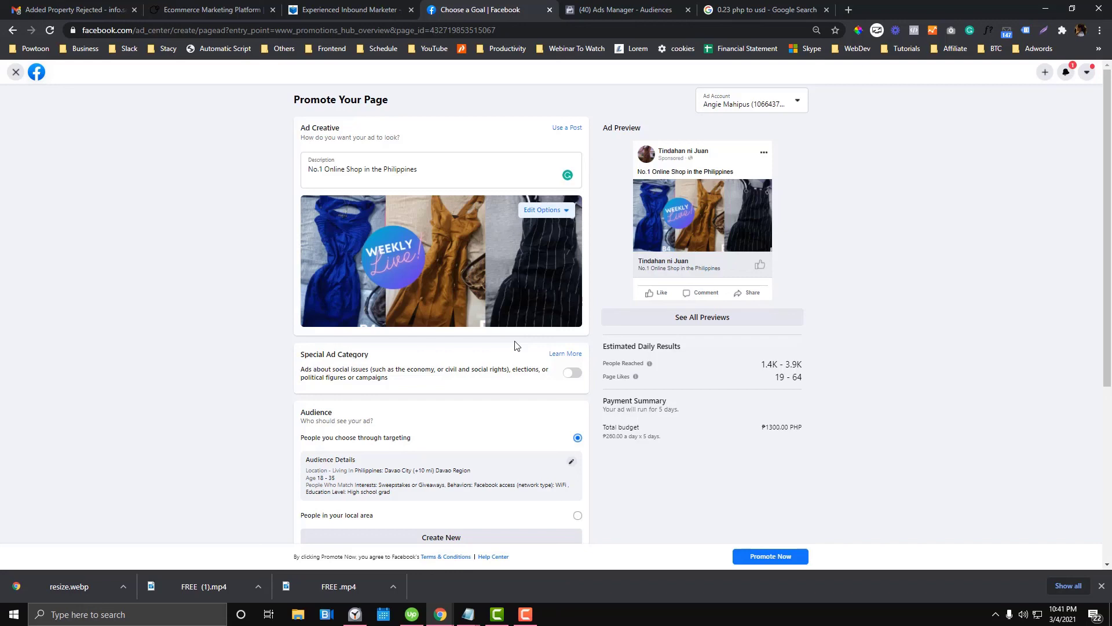
scroll(517, 346, down, 1)
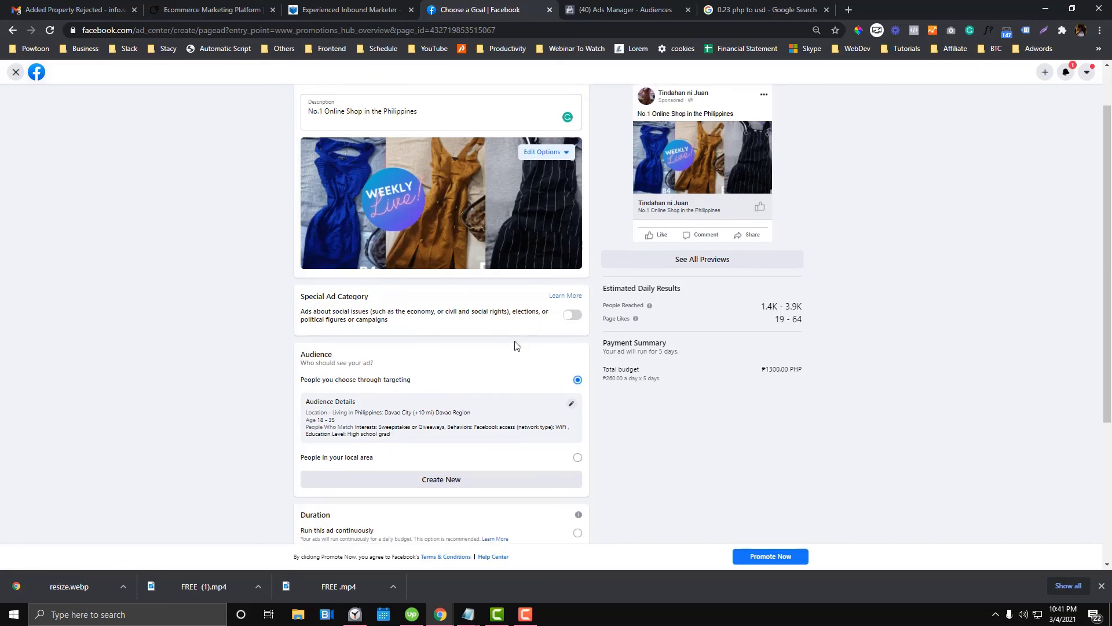